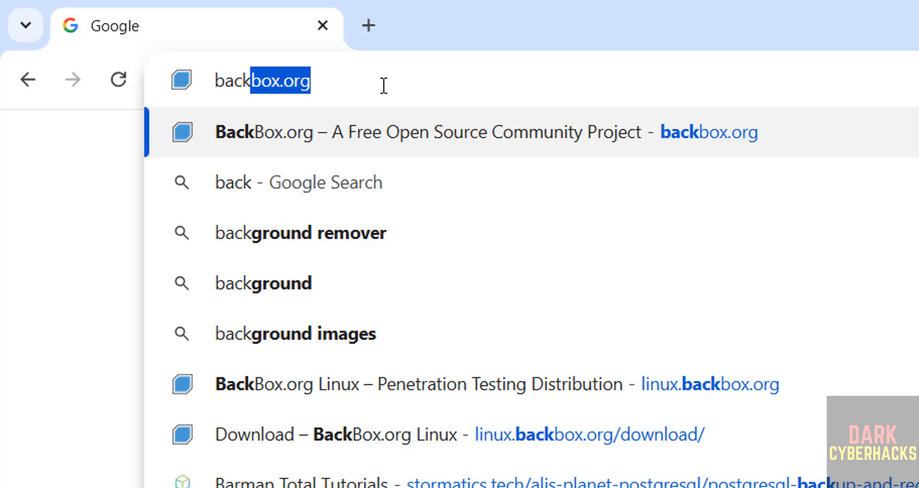
- Open backbox.org and go to the BackBox Linux download page
type("box.org")
key("Return")
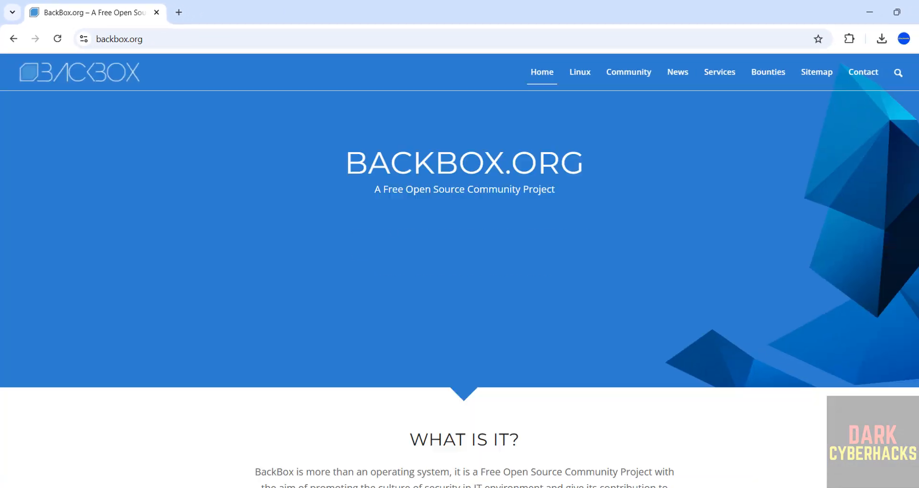
scroll(899, 246, "down", 10)
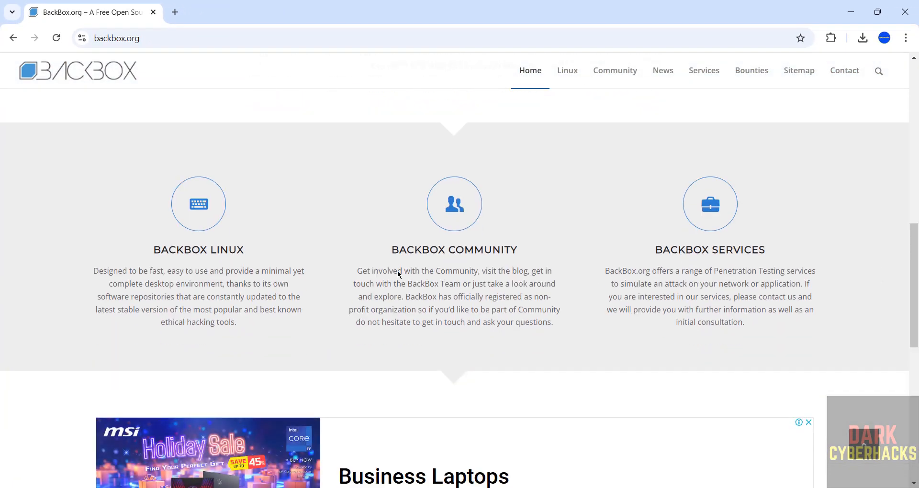
left_click(195, 200)
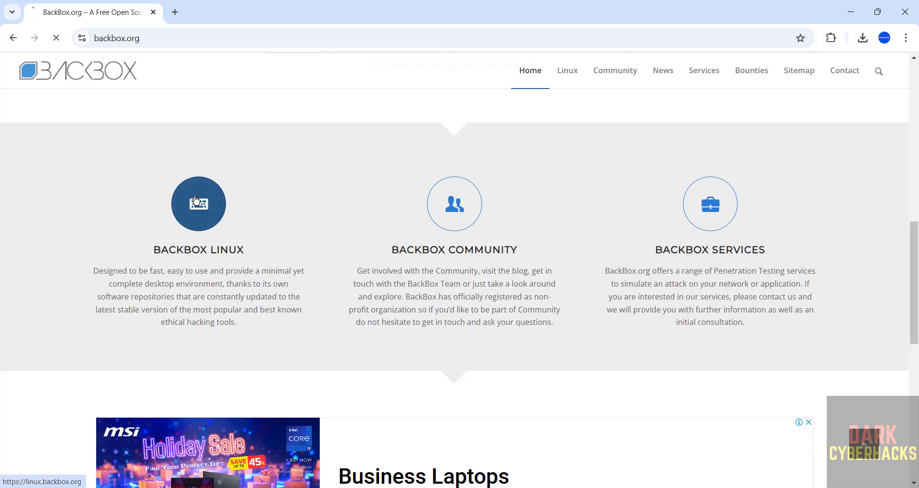
scroll(916, 181, "down", 3)
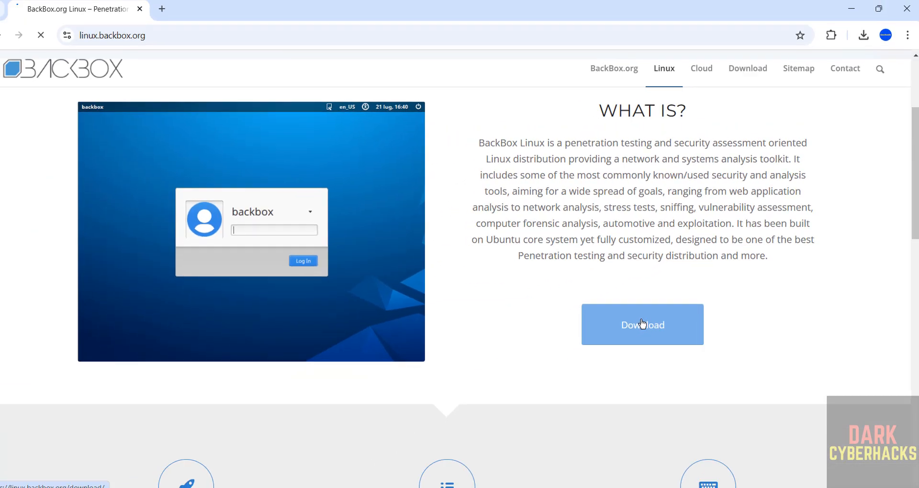
left_click(551, 406)
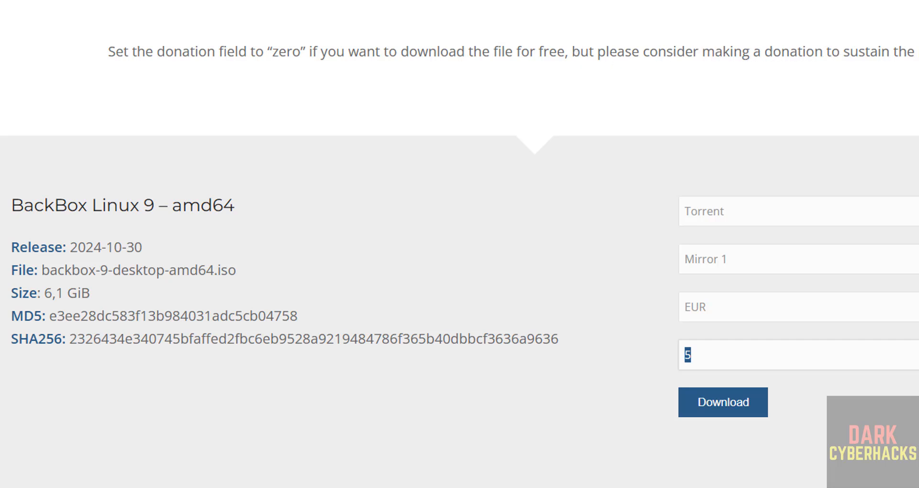
- Check the available donation currencies and set the donation amount to 0 for a free download
left_click(904, 306)
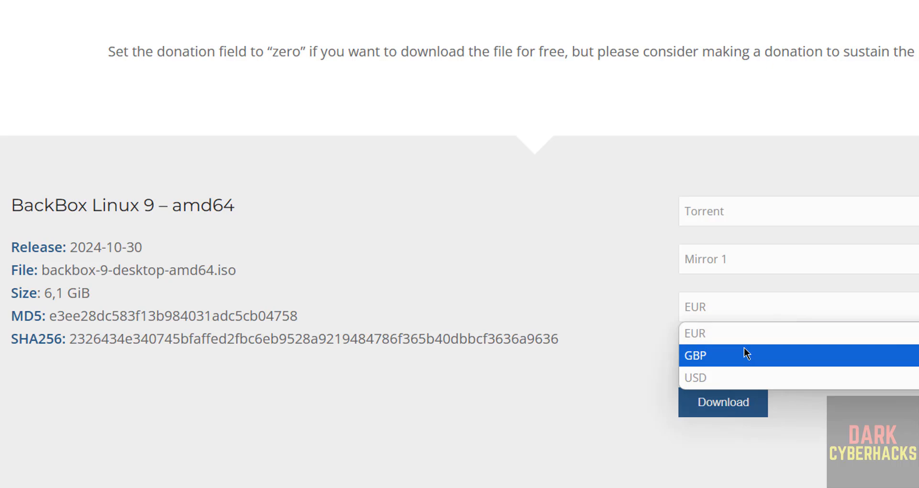
left_click(594, 398)
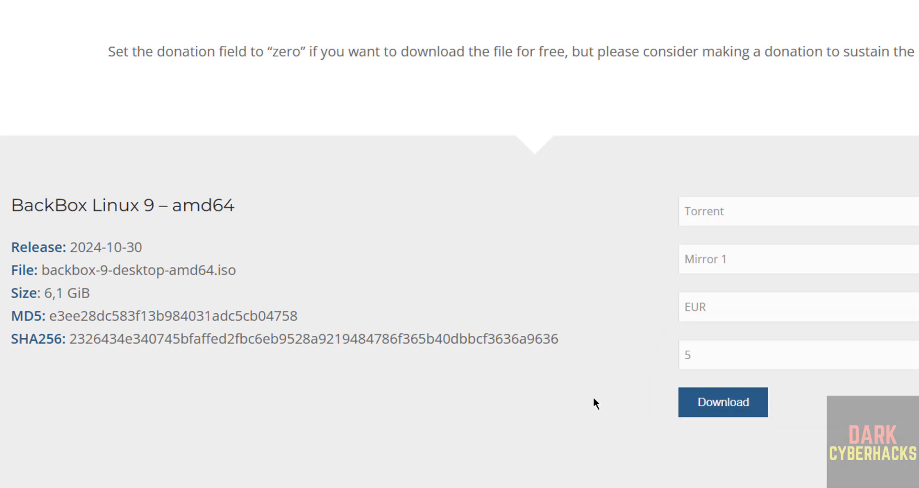
double_click(738, 359)
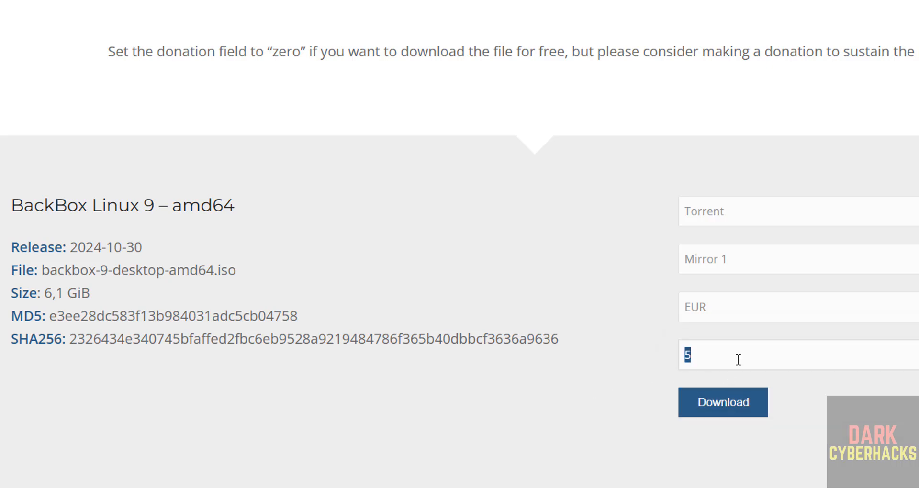
type("0")
- Review the download type and mirror choices, and set the BackBox Linux 9 download type to ISO
left_click(754, 211)
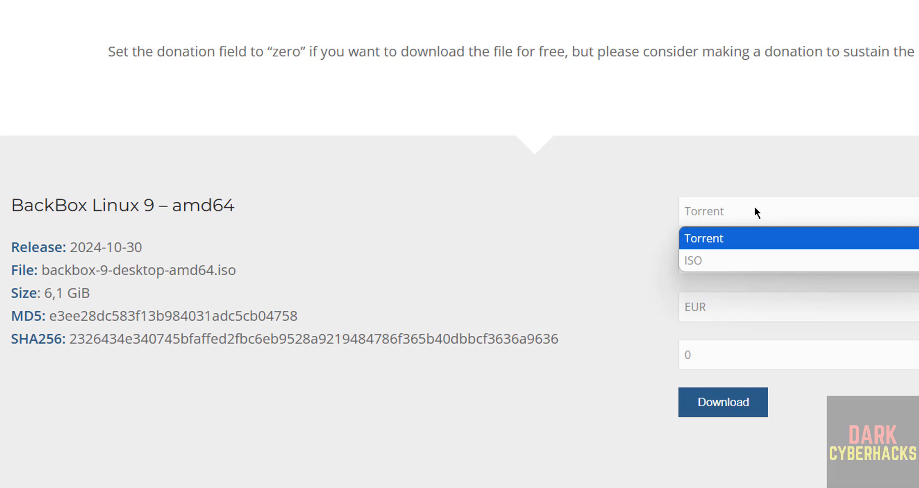
left_click(617, 278)
left_click(754, 258)
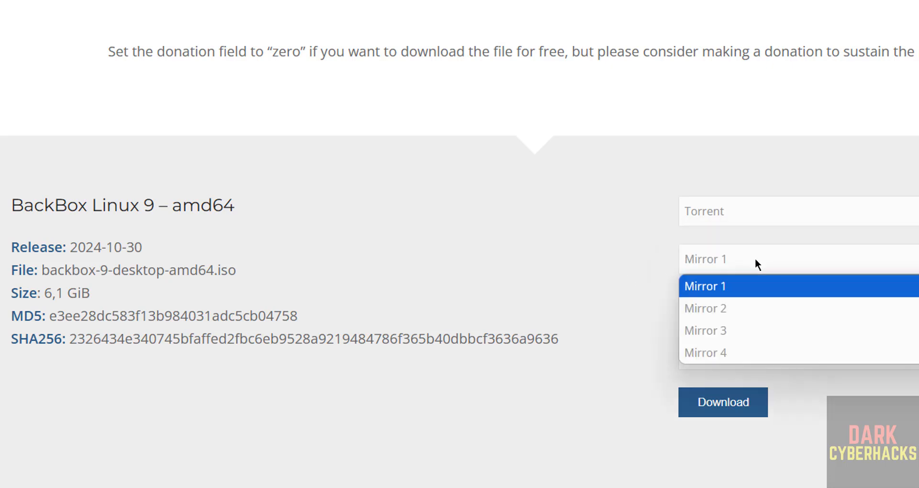
key("Down")
left_click(642, 293)
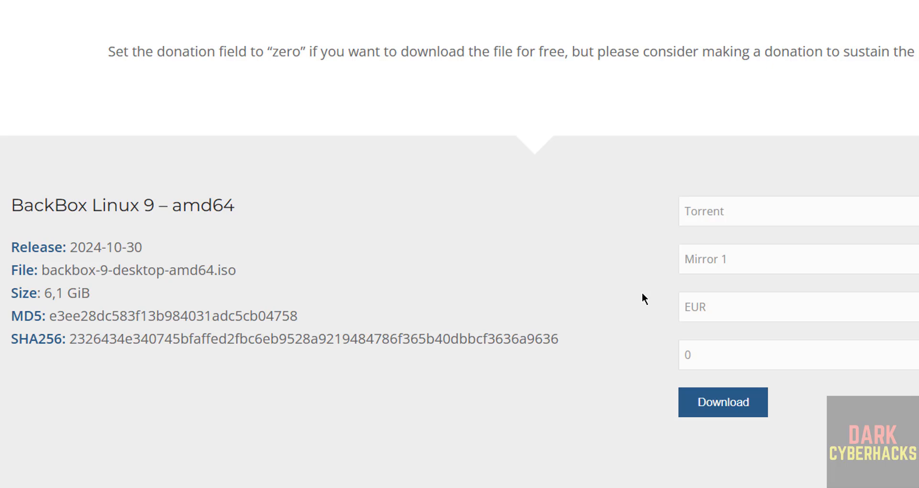
left_click(731, 219)
left_click(697, 262)
left_click(697, 262)
left_click(593, 230)
left_click(708, 209)
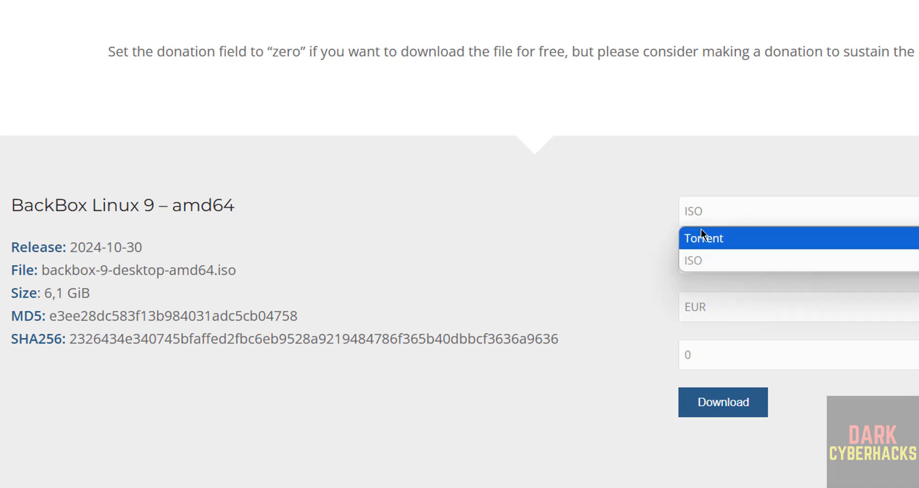
left_click(697, 261)
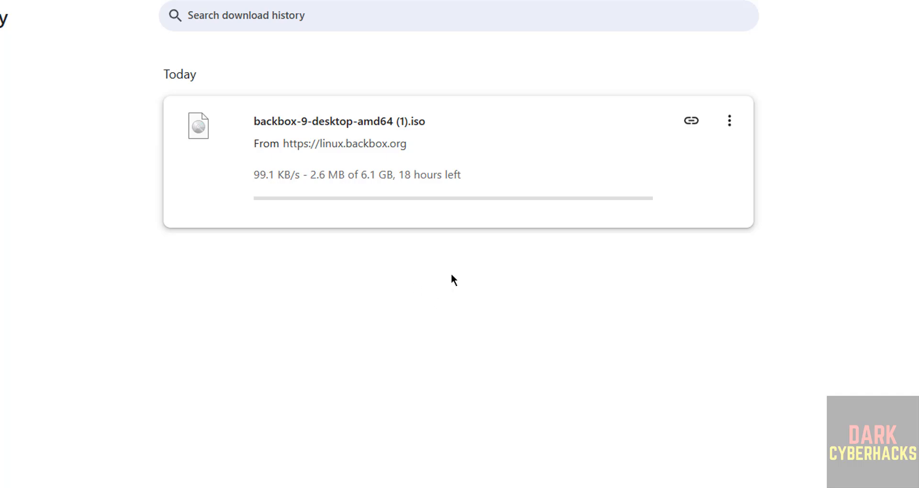
- Cancel the running backbox-9-desktop-amd64 (1).iso download and close the download history
left_click(729, 121)
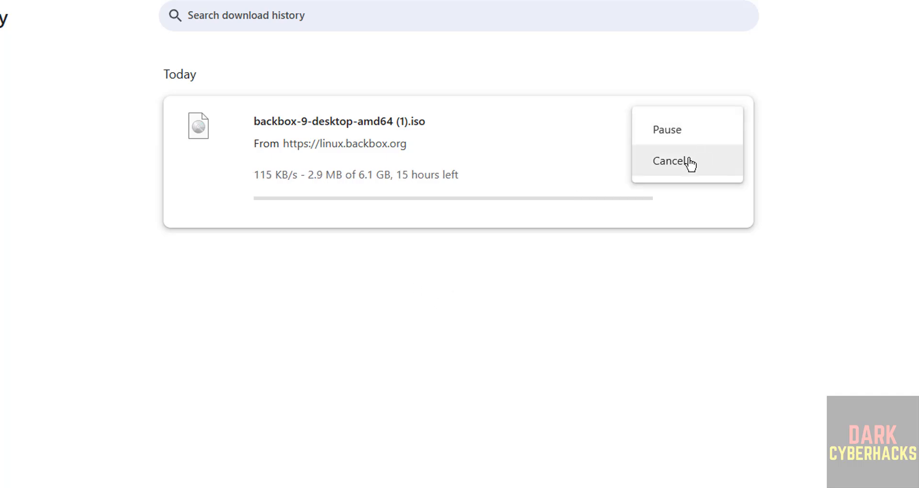
left_click(690, 164)
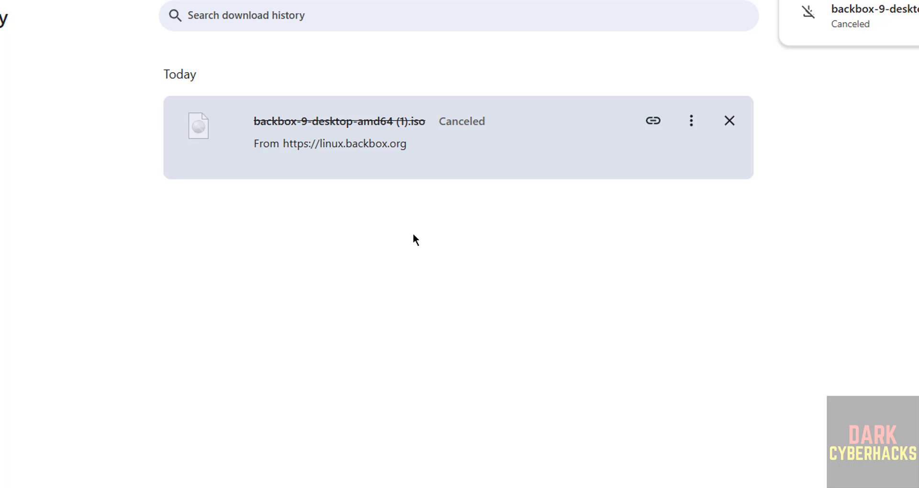
key("ctrl+w")
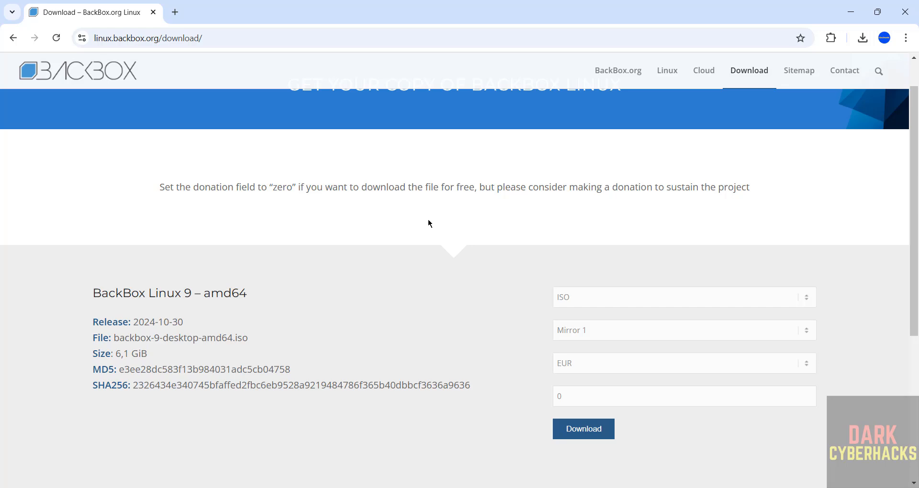
- Launch VMware Workstation Pro and start creating a new virtual machine with the Typical configuration
key("super")
type("vmware")
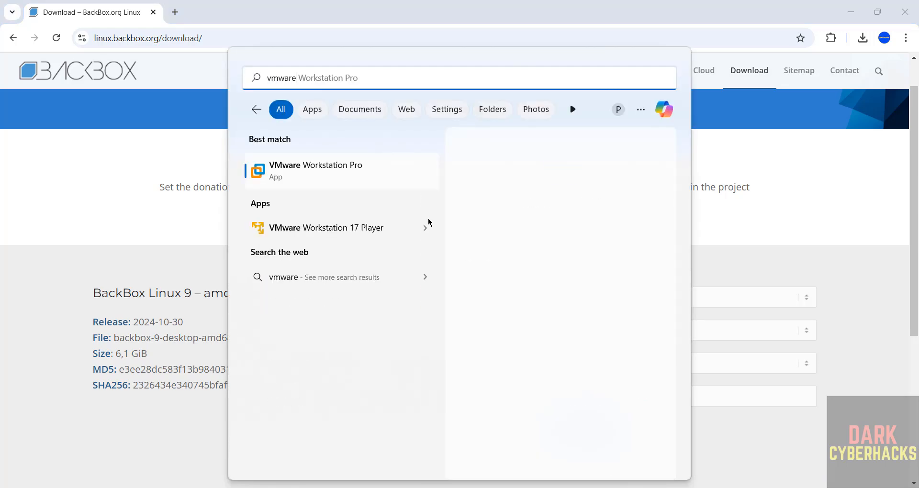
left_click(346, 179)
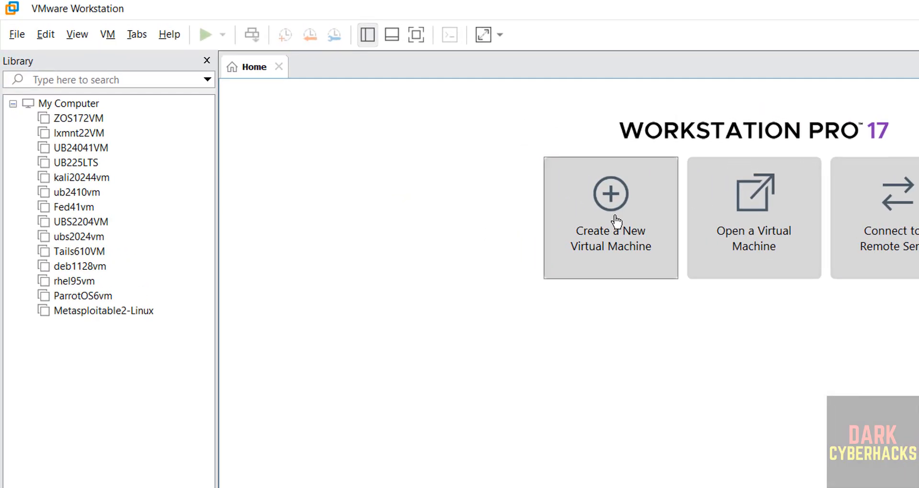
left_click(617, 221)
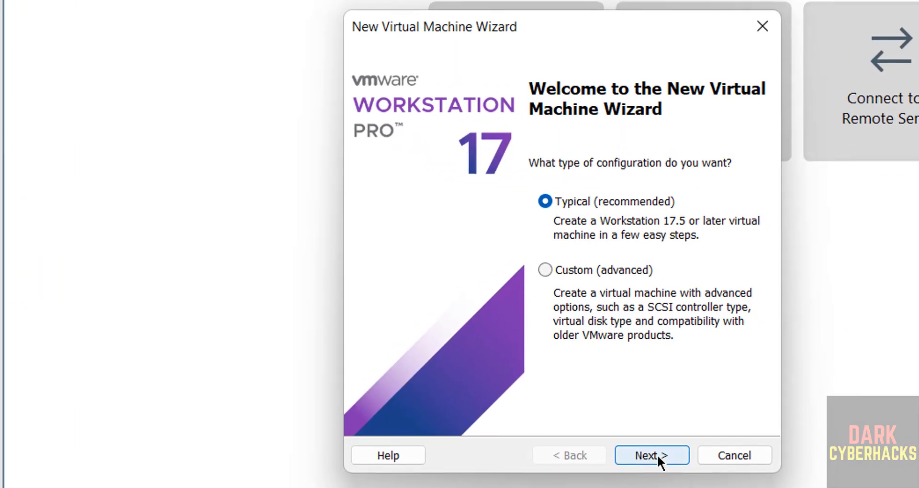
left_click(657, 454)
- Use backbox-9-desktop-amd64.iso from the Downloads folder as the installer disc image for the virtual machine
left_click(460, 249)
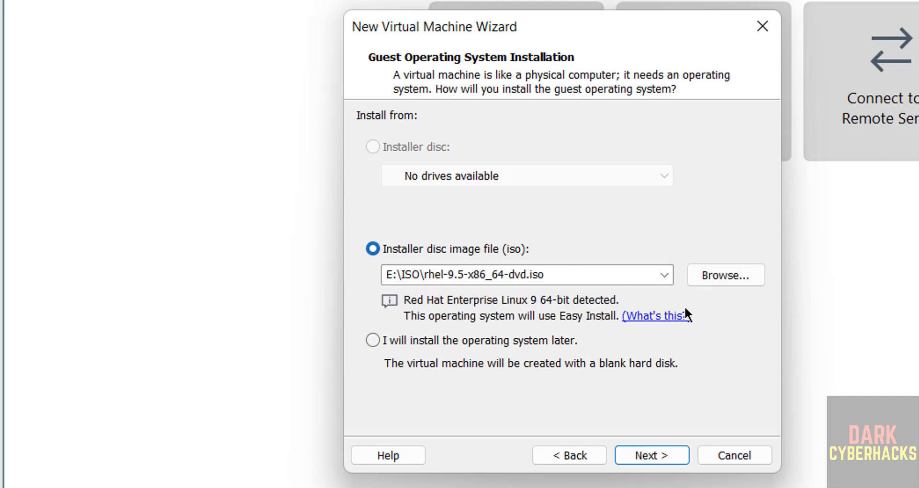
left_click(705, 271)
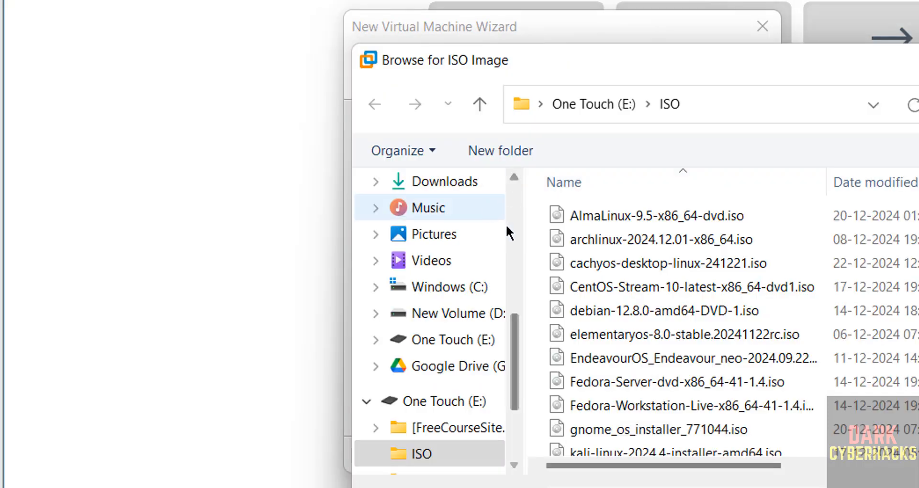
left_click(450, 190)
left_click(569, 271)
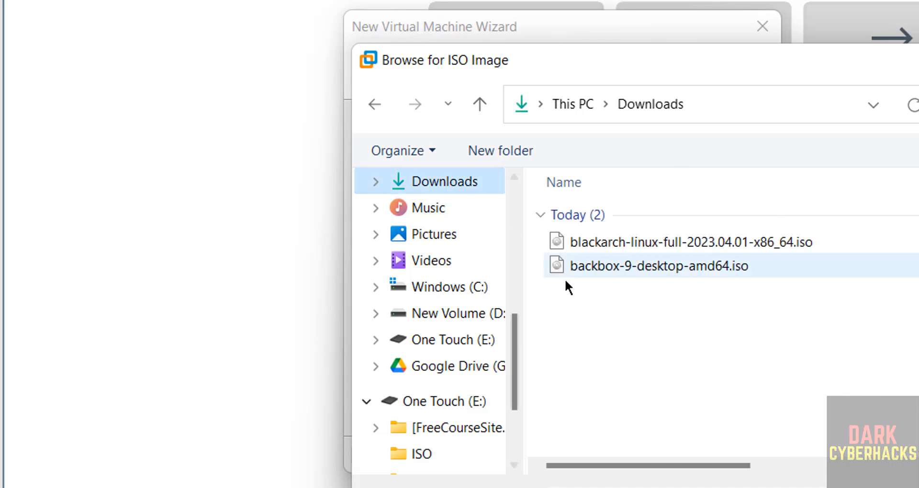
left_click(598, 269)
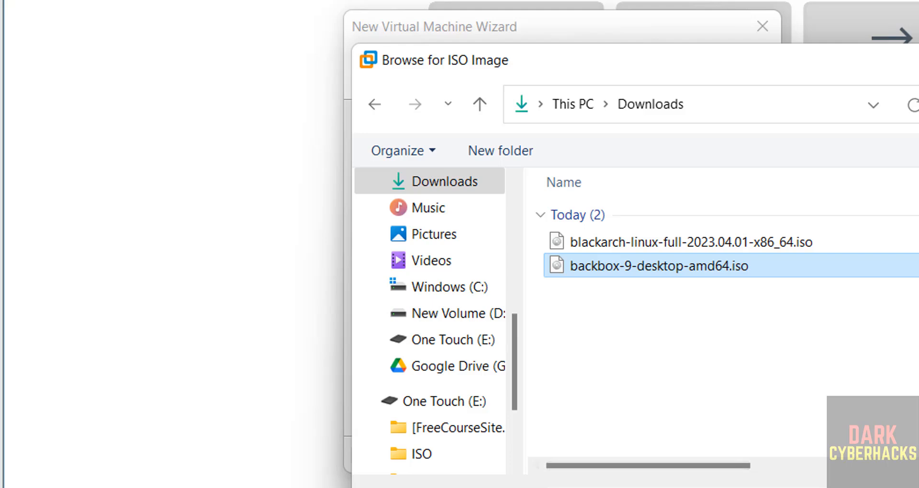
left_click(892, 485)
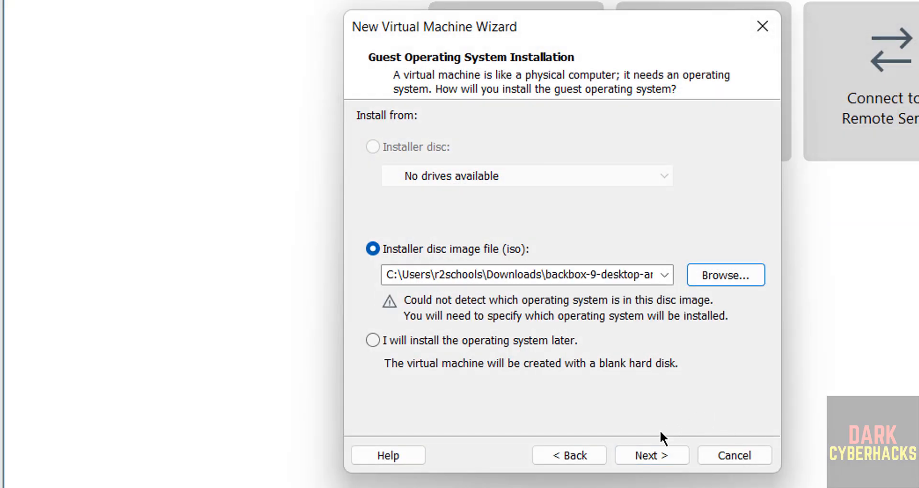
left_click(650, 454)
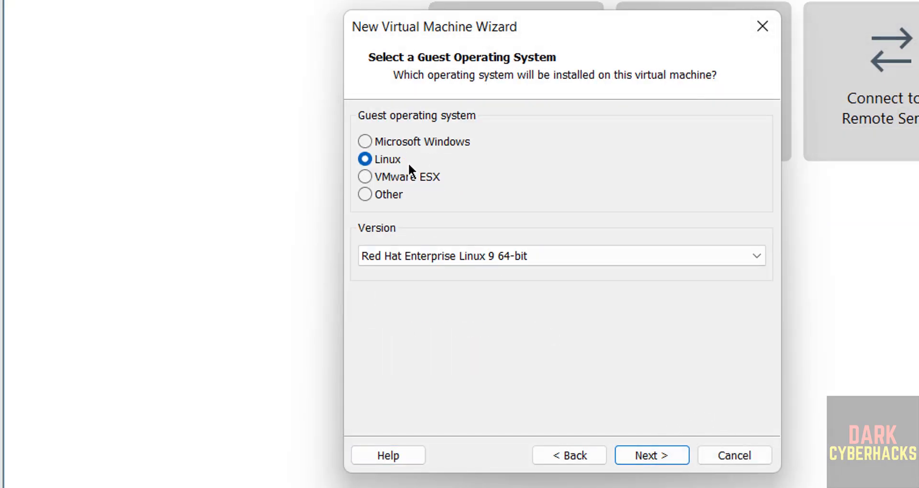
- Set the Linux guest operating system version to Ubuntu 64-bit
left_click(481, 257)
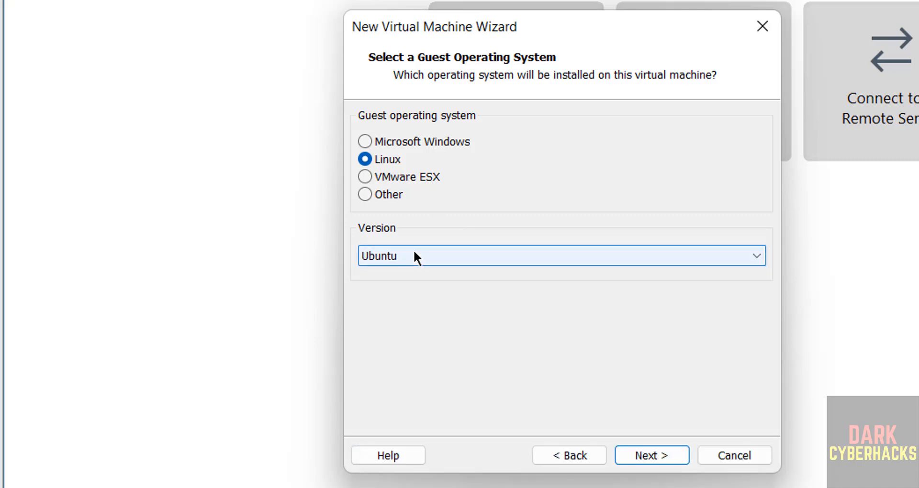
left_click(413, 249)
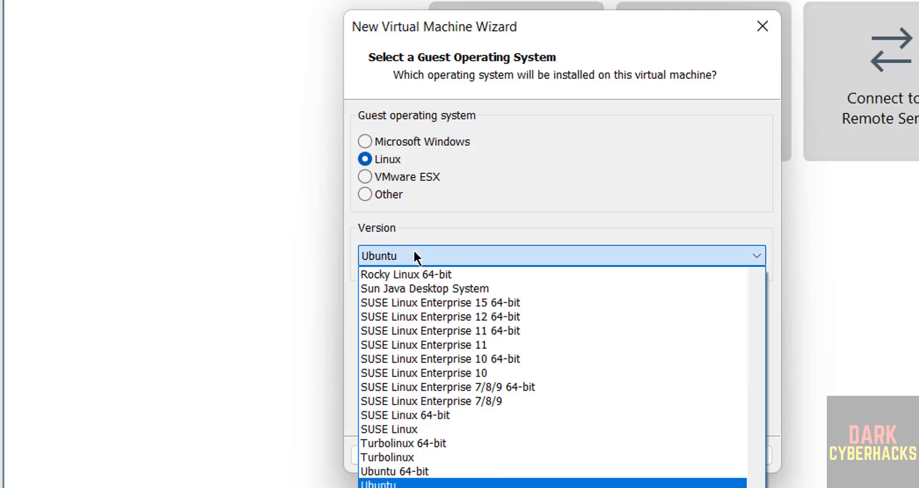
left_click(397, 471)
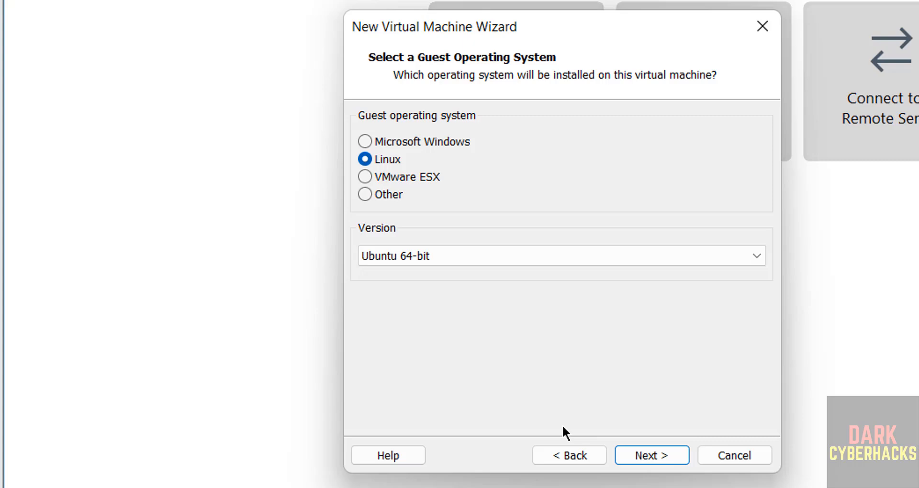
left_click(627, 455)
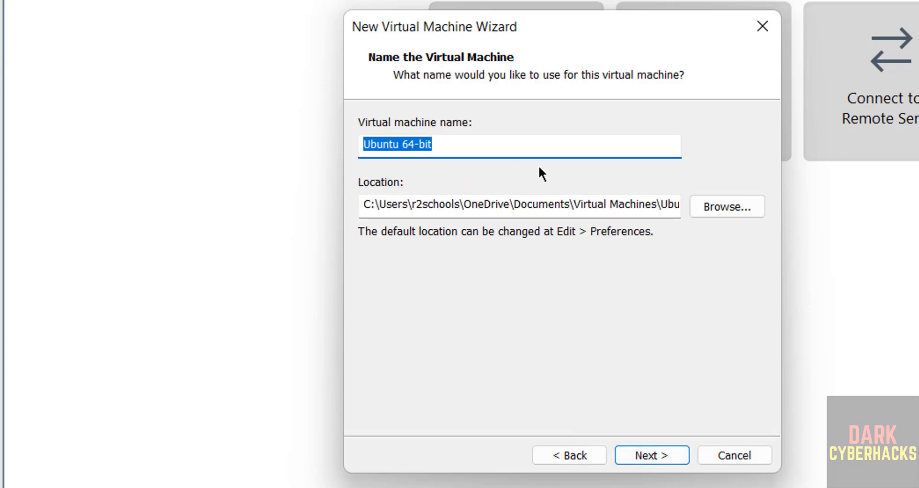
- Name the virtual machine backbox9
type("ba")
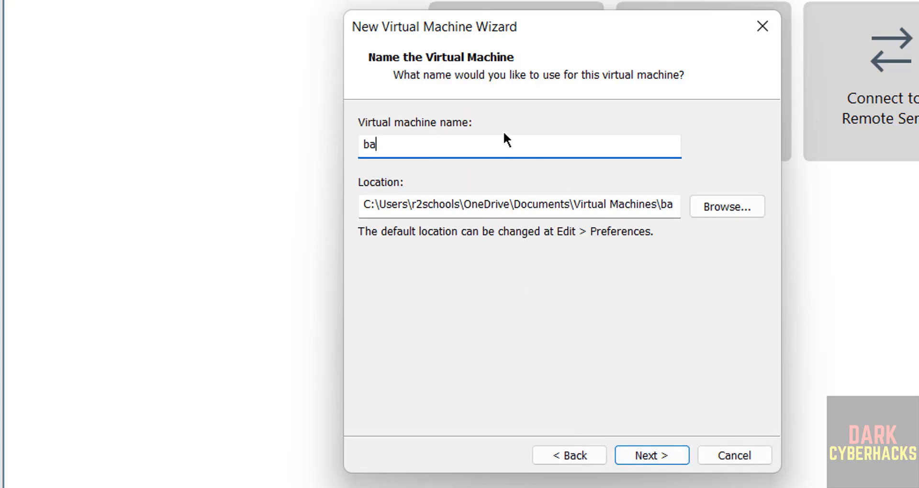
type("ckbox9")
key("ctrl+a")
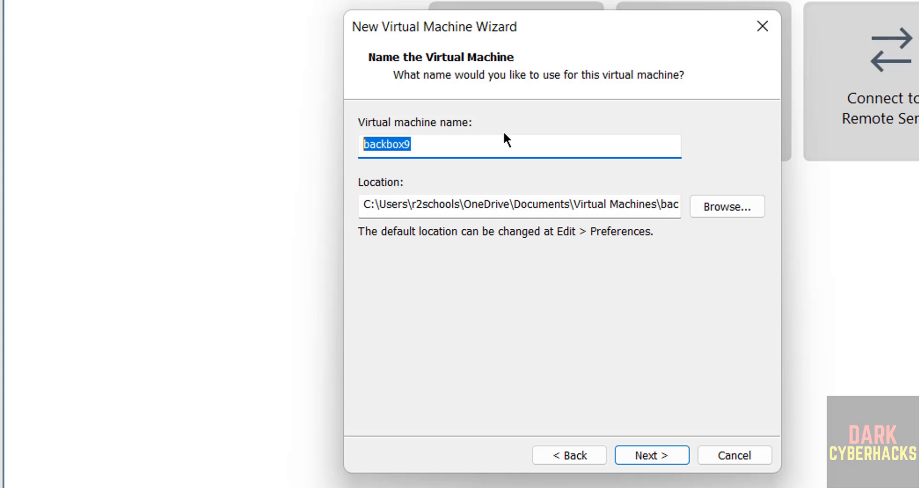
- Create a folder named backbox9 inside VMS on drive E: and use it as the virtual machine's location
left_click(738, 211)
left_click(452, 284)
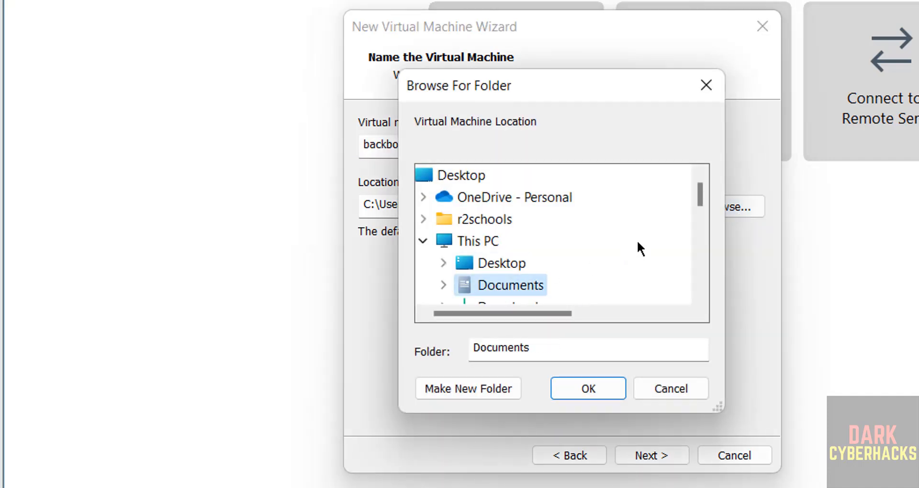
left_click(698, 253)
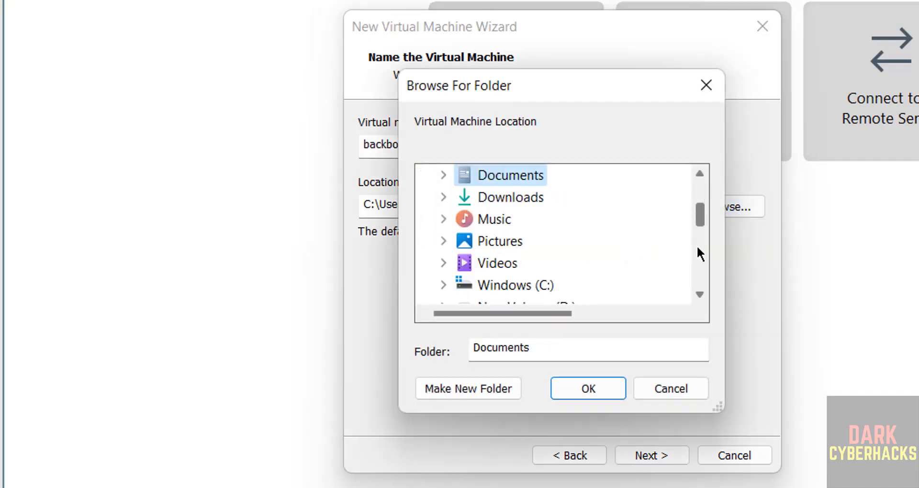
left_click(697, 248)
left_click(496, 218)
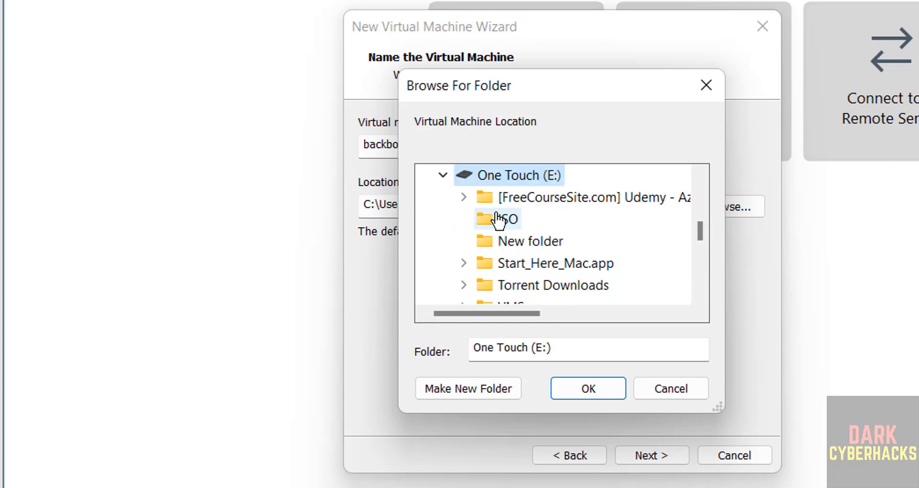
left_click(508, 301)
left_click(475, 391)
type("backbox9")
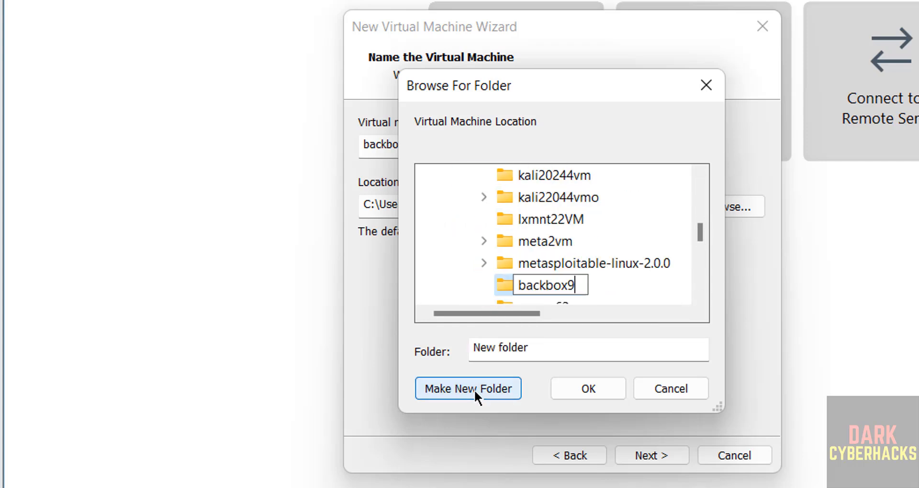
key("Return")
left_click(587, 389)
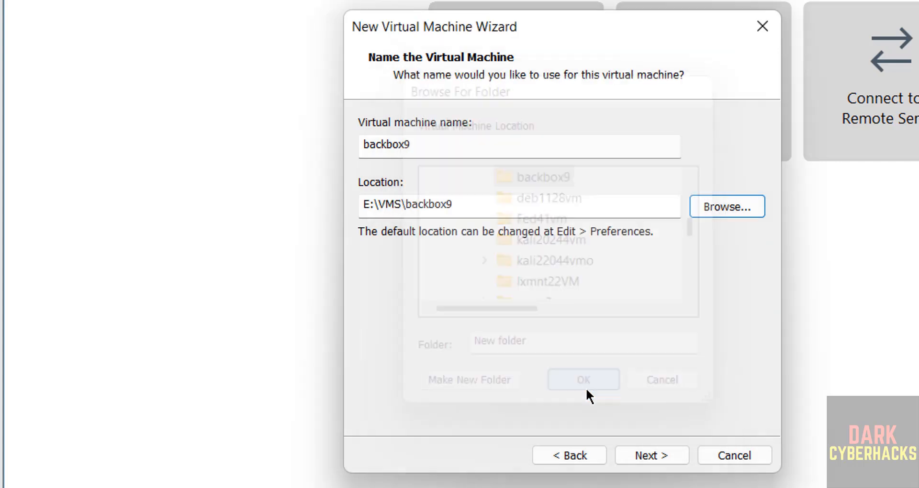
left_click(656, 461)
- Store the virtual disk as a single file with a maximum size of 50 GB and finish creating the virtual machine
left_click(493, 257)
left_click_drag(537, 171, 513, 170)
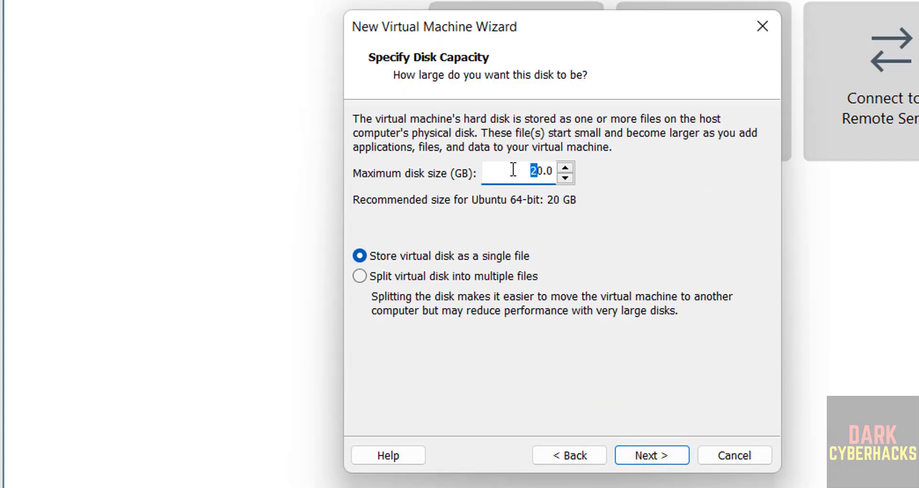
type("5")
left_click(650, 455)
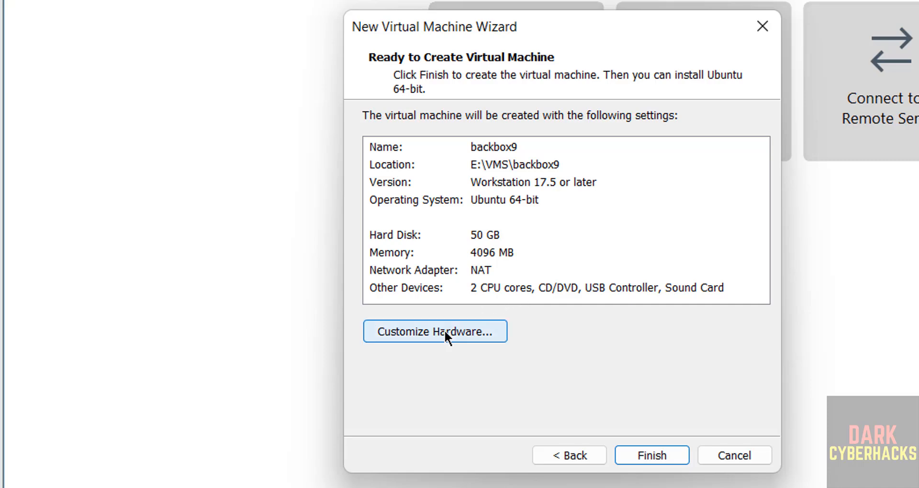
left_click(650, 455)
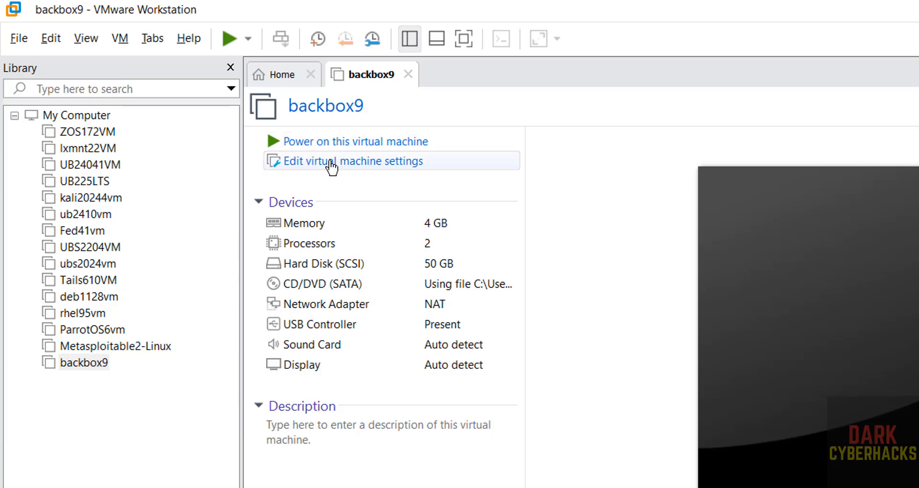
- Review backbox9's virtual machine settings, including the hardware devices, shared folders and guest isolation
right_click(85, 364)
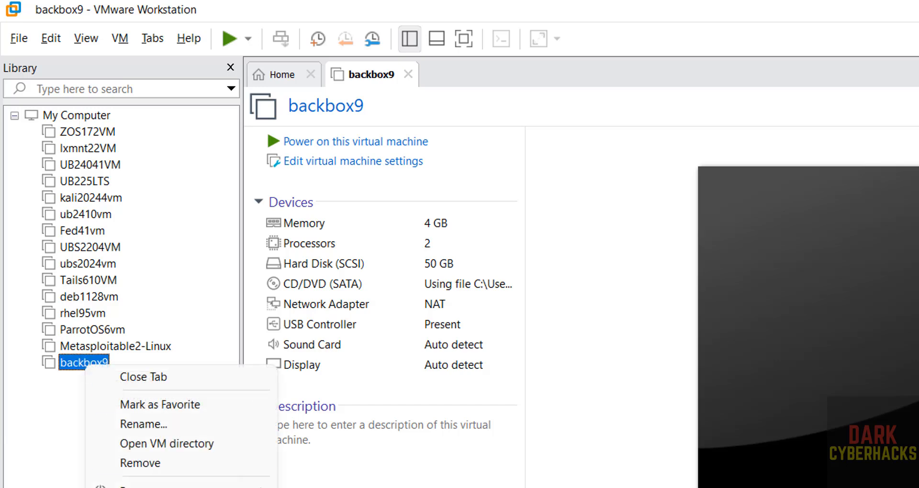
left_click(104, 402)
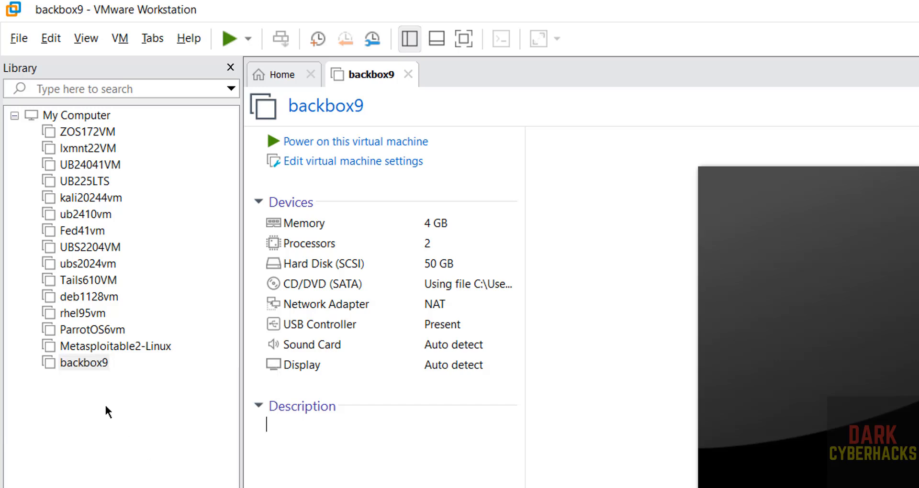
right_click(88, 368)
left_click(120, 38)
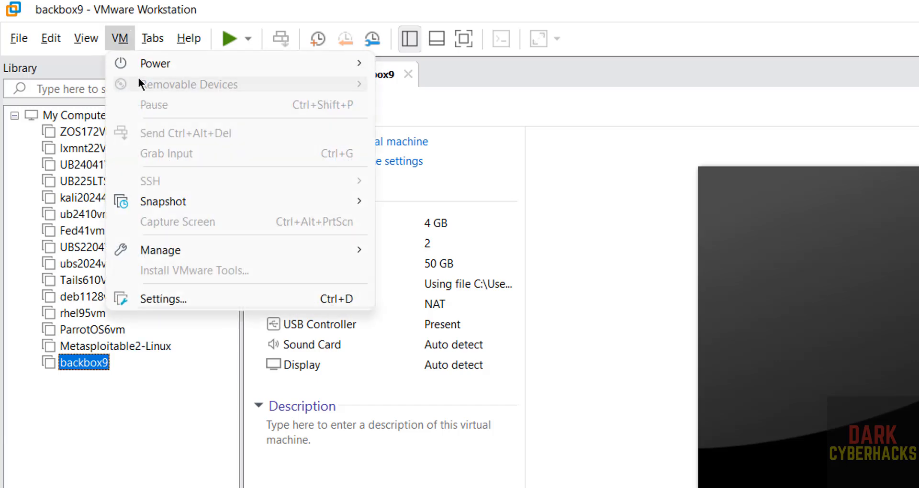
left_click(171, 294)
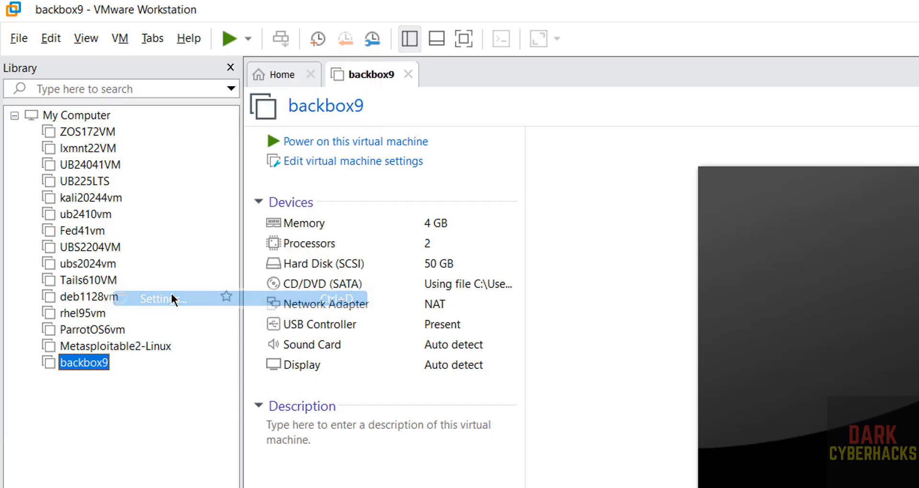
left_click(450, 232)
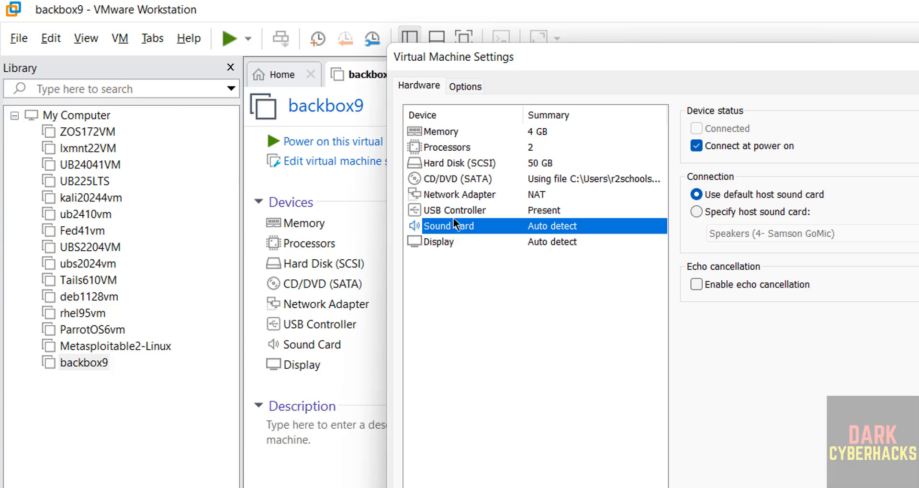
left_click(465, 86)
left_click(458, 163)
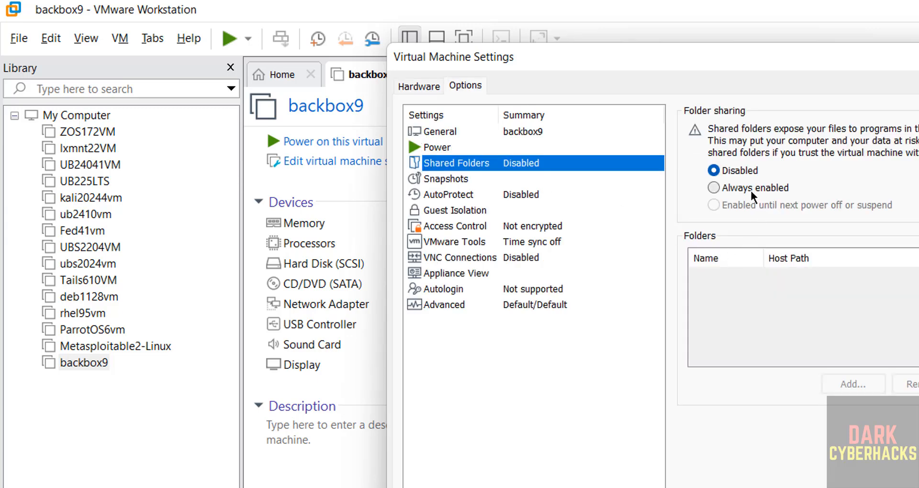
left_click(474, 210)
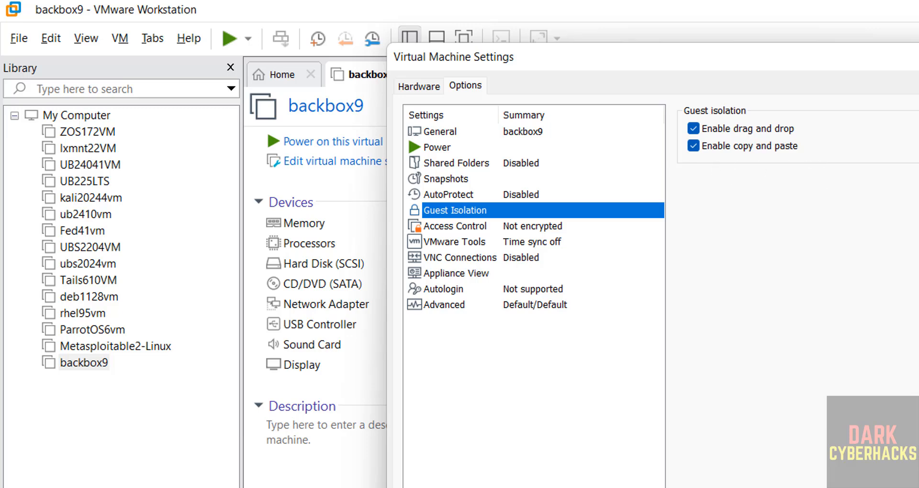
left_click(770, 485)
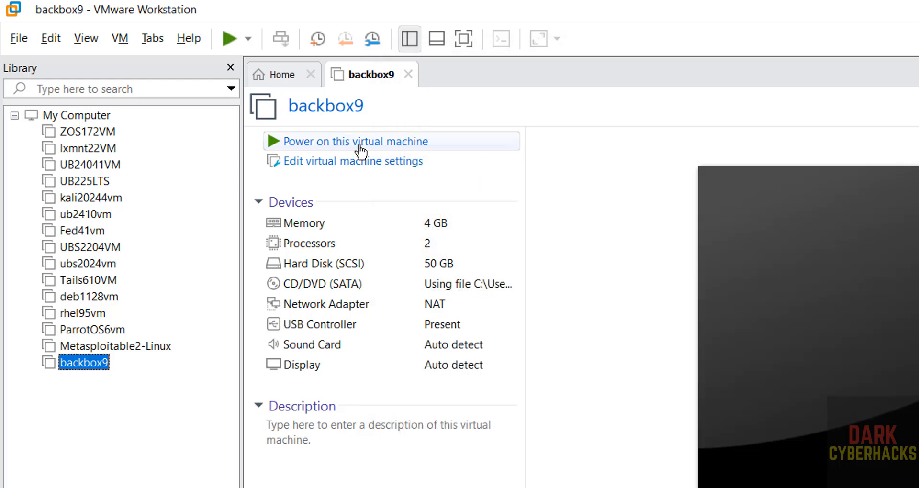
- Power on the backbox9 virtual machine and boot the "Try or Install BackBox" entry
left_click(359, 153)
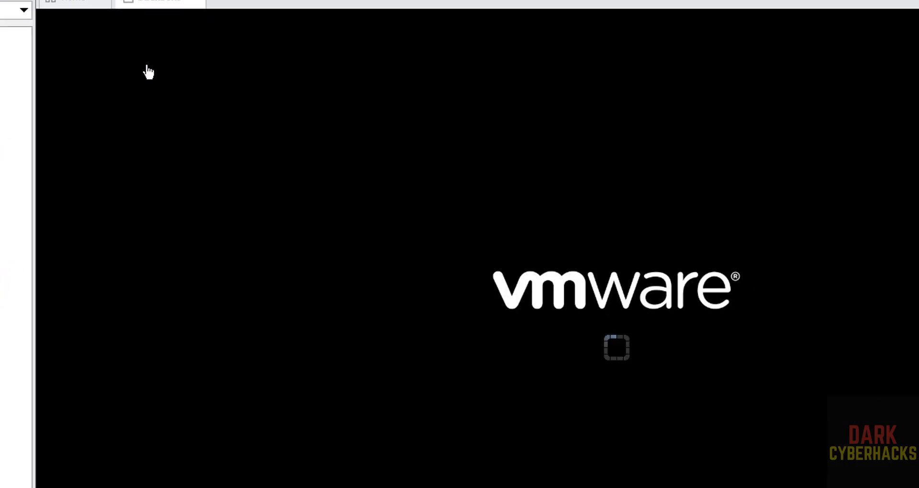
key("Down")
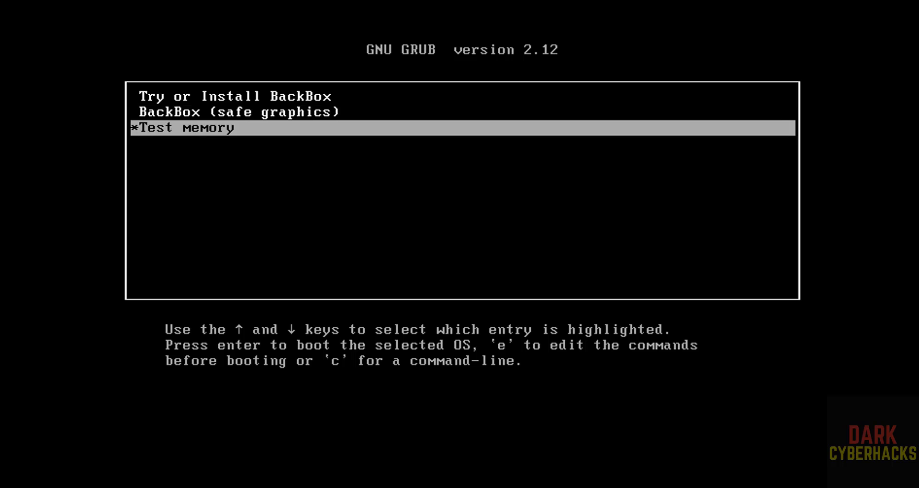
key("Up")
key("Up")
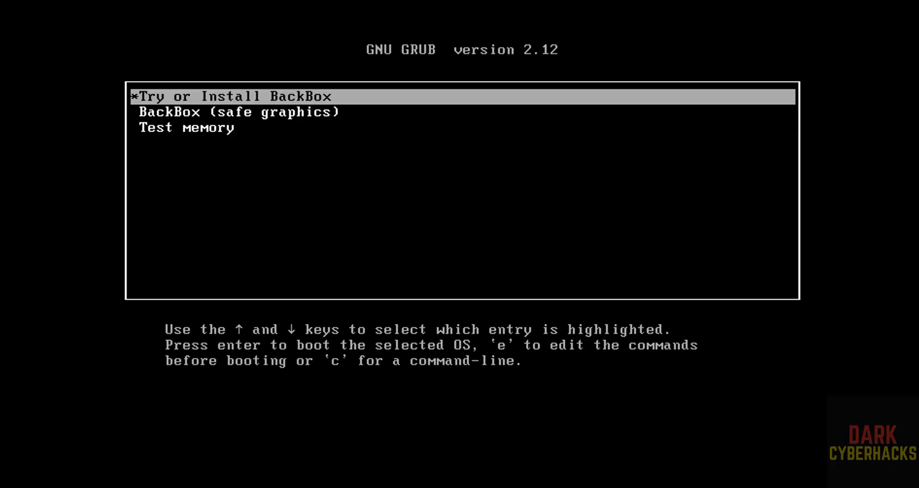
key("Return")
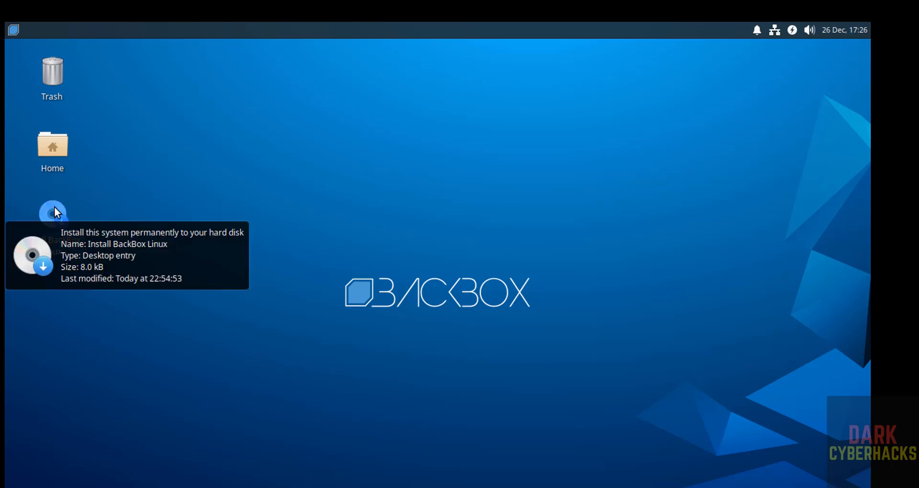
- Launch the BackBox Linux installer and accept English as the language with the English (US) keyboard layout
left_click(53, 205)
right_click(54, 205)
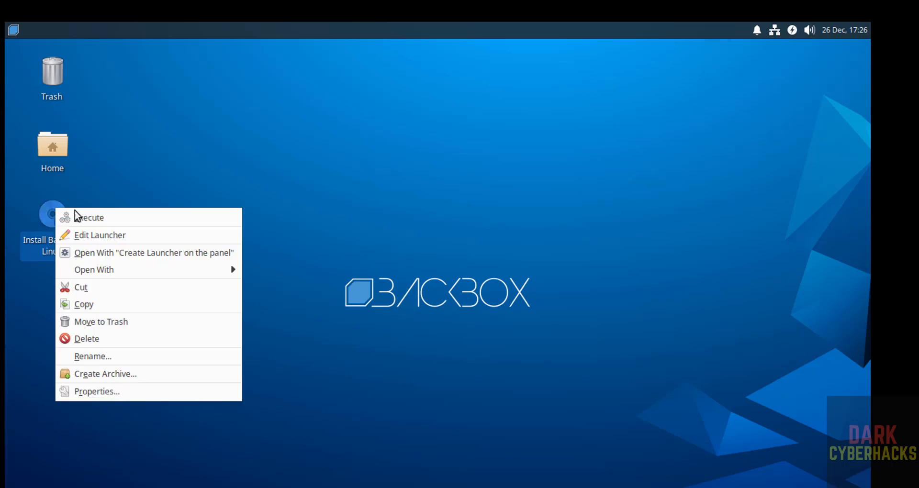
left_click(105, 218)
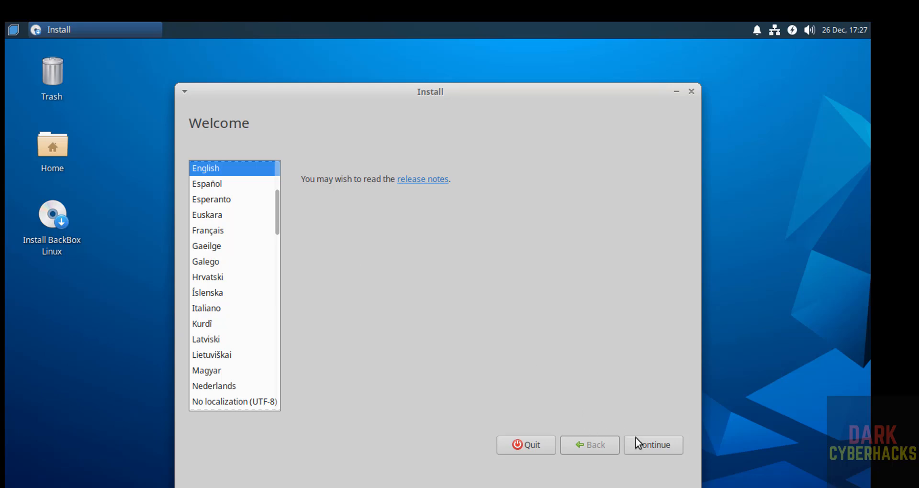
left_click(649, 450)
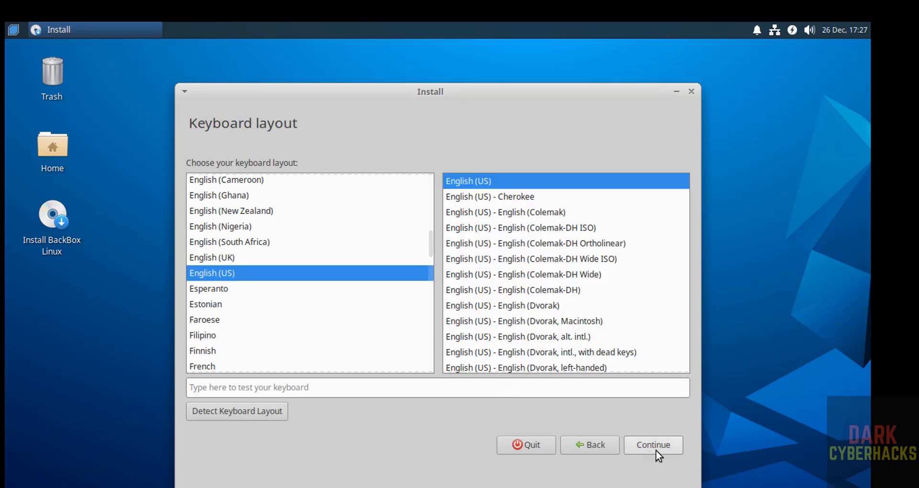
left_click(655, 450)
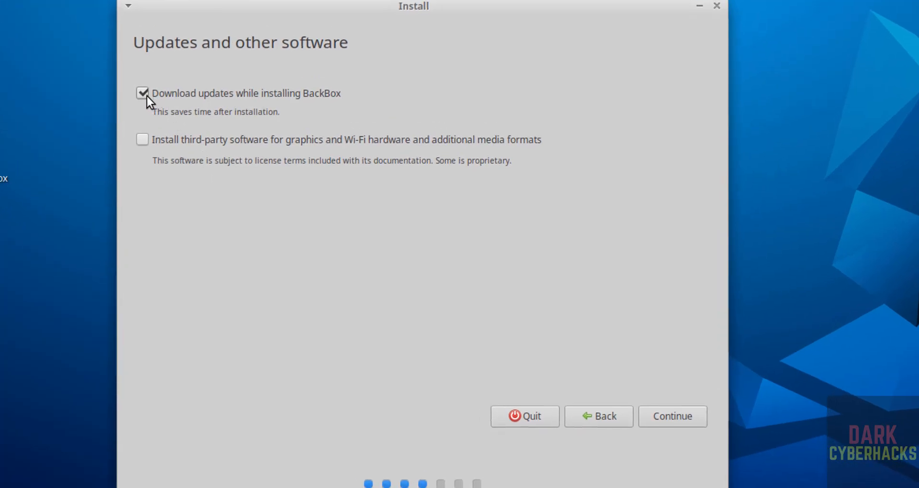
- Turn off downloading updates during installation, and start the install with "Erase disk and install BackBox", approving the disk changes
left_click(147, 96)
left_click(656, 413)
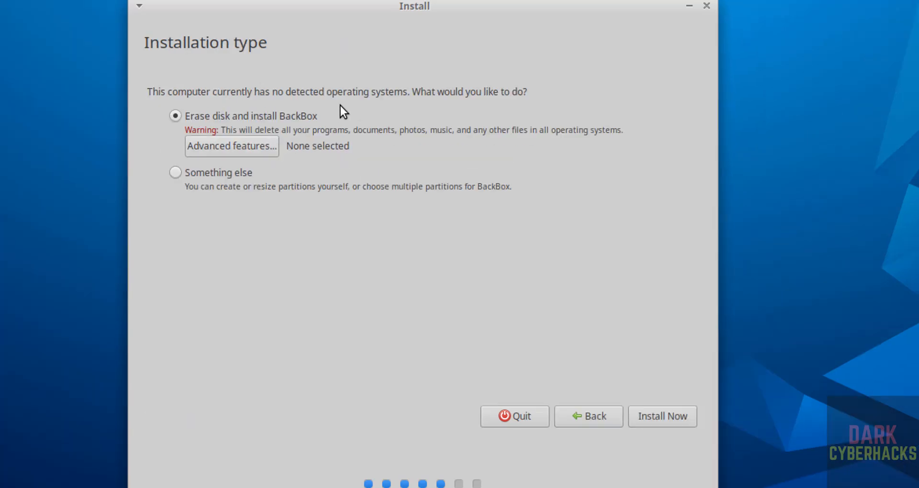
left_click(661, 413)
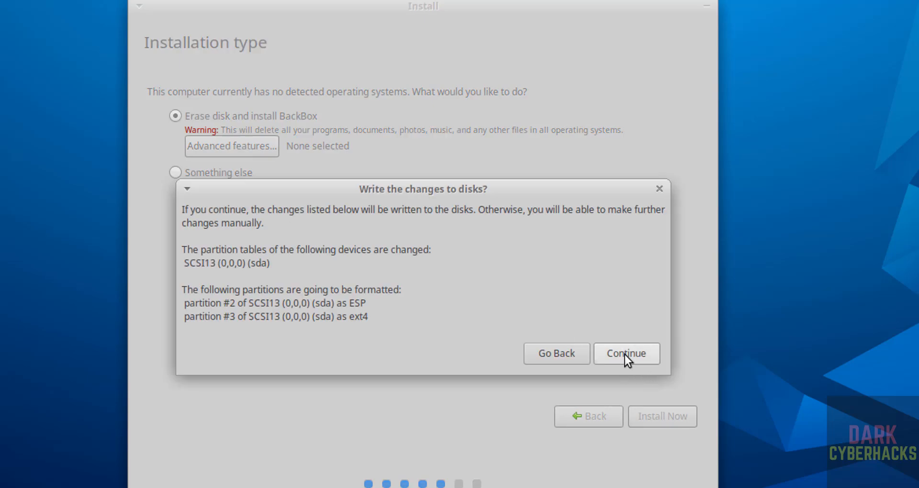
left_click(625, 354)
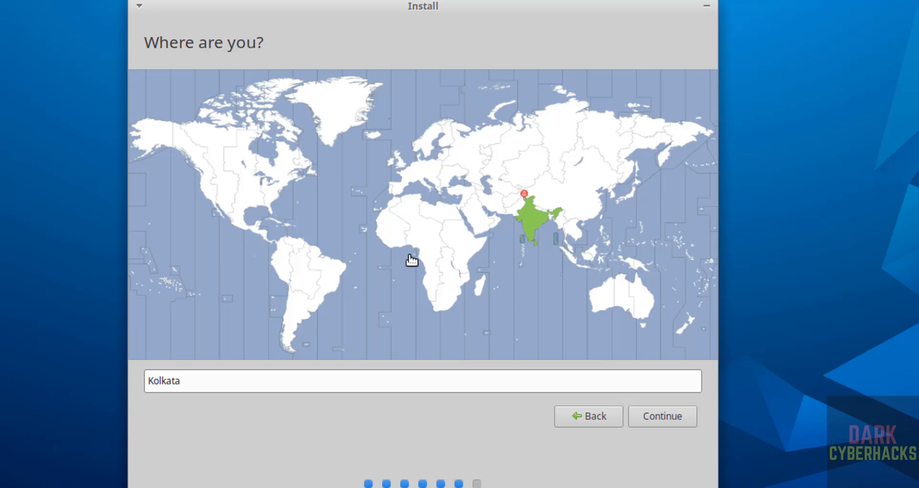
- Keep Kolkata as the time zone location and continue to the user account details
left_click(259, 380)
double_click(258, 382)
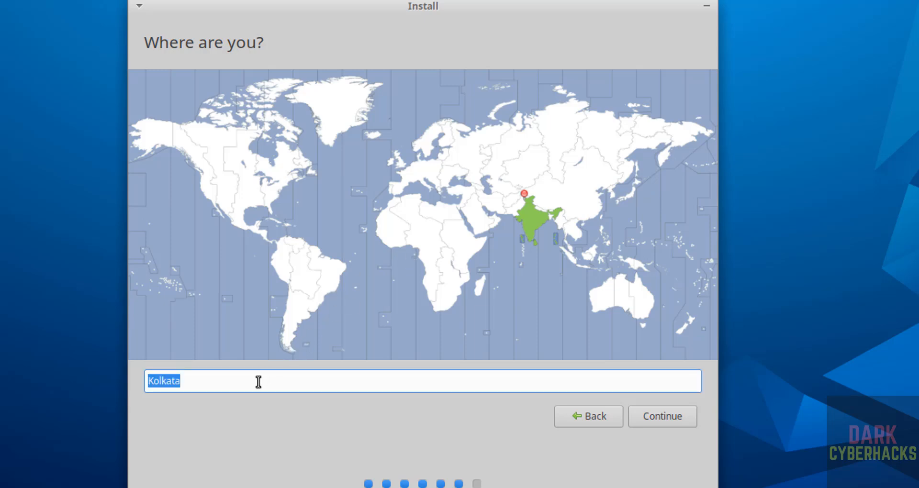
left_click(650, 415)
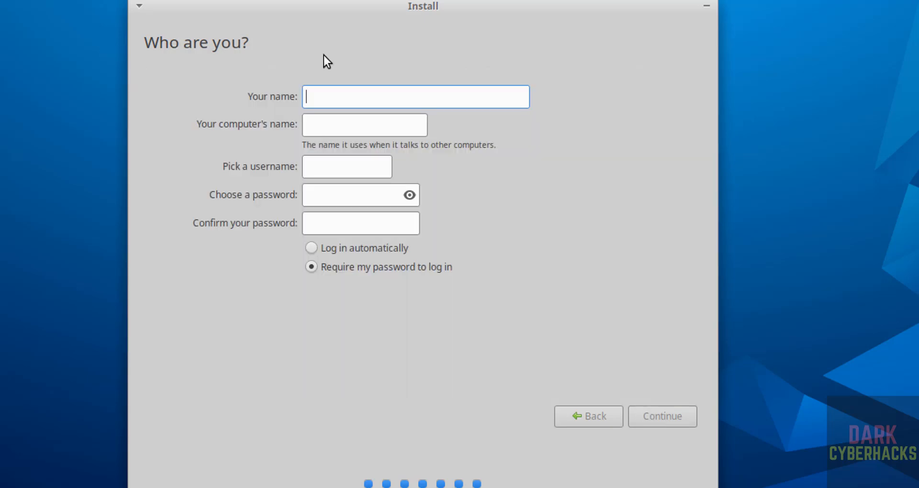
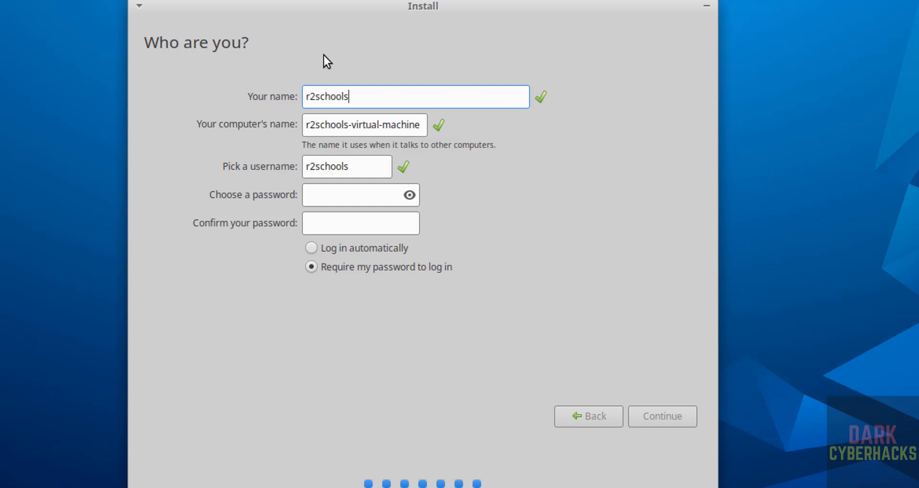
- Enter the user's name for the new account and set the computer's name to backbox9
triple_click(346, 123)
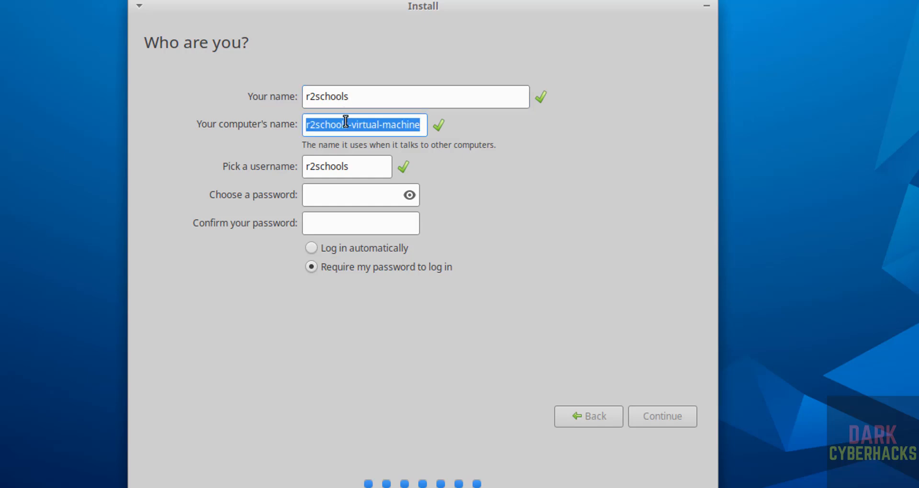
type("backbox")
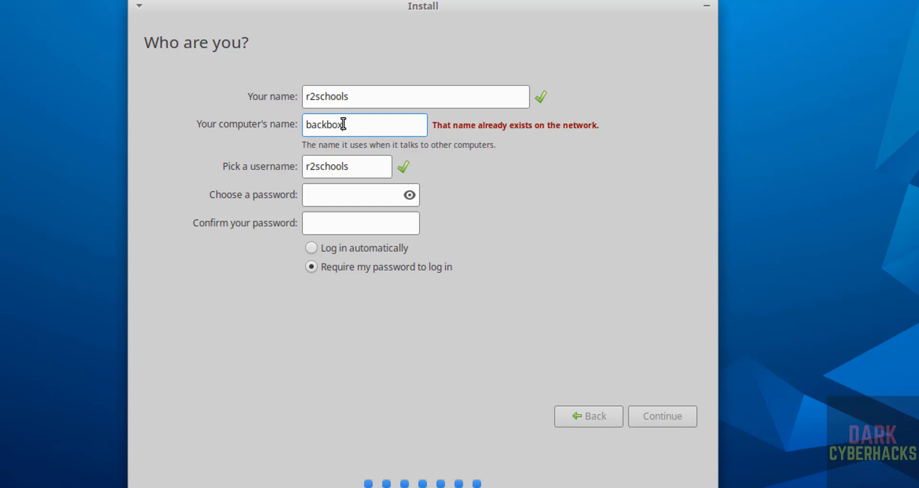
type("1")
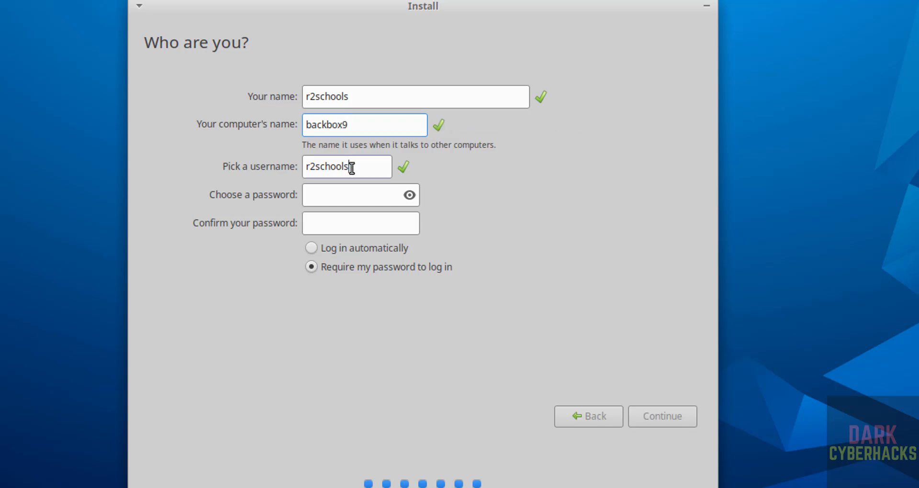
- Keep the suggested username, enter and confirm the account password, and continue with the installation
triple_click(352, 167)
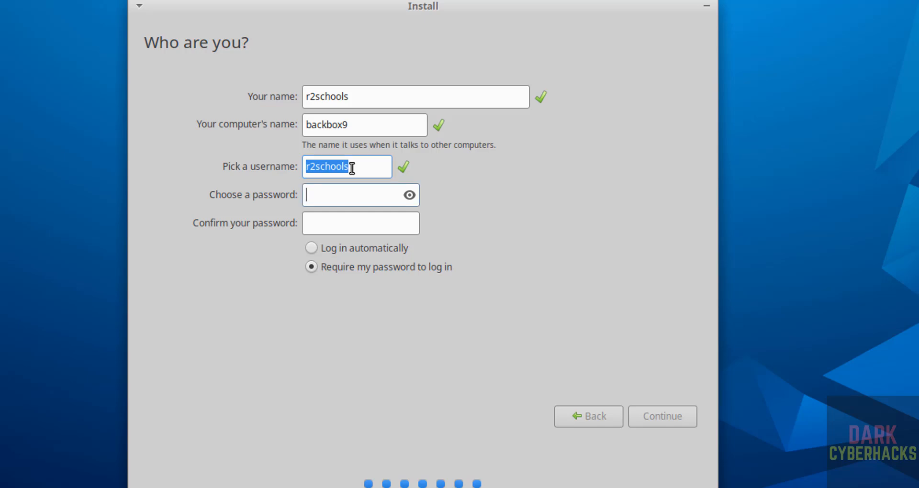
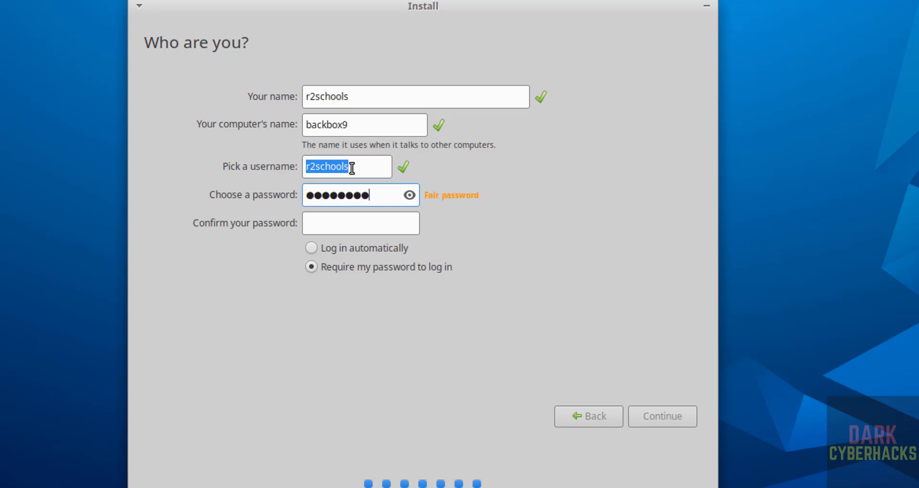
key("Tab")
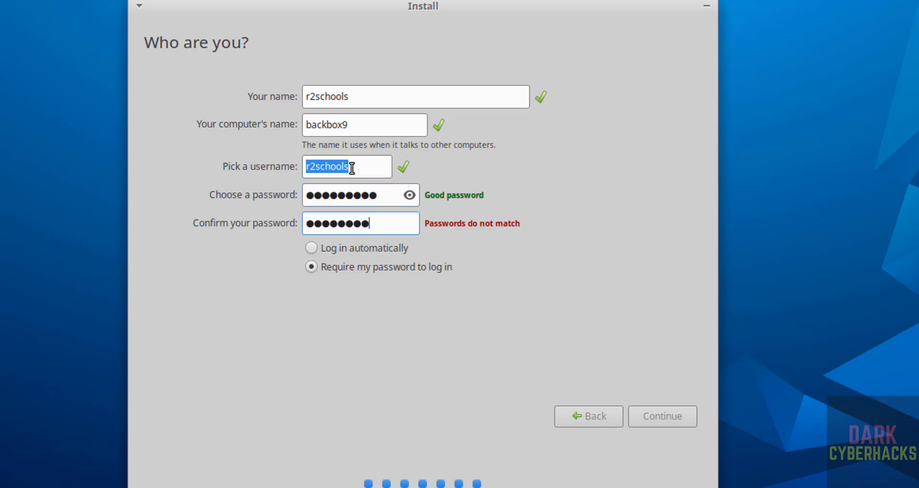
left_click(653, 414)
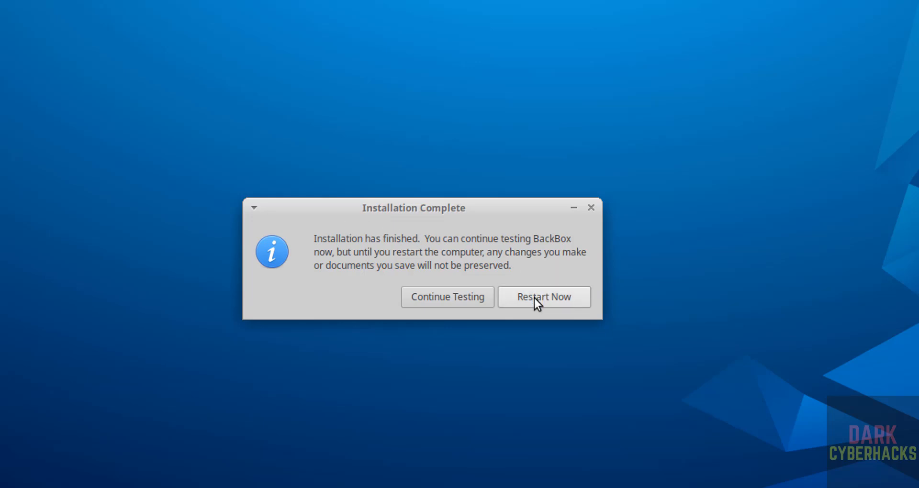
- Restart the machine after the installation and log in to the new account with the account password
left_click(534, 298)
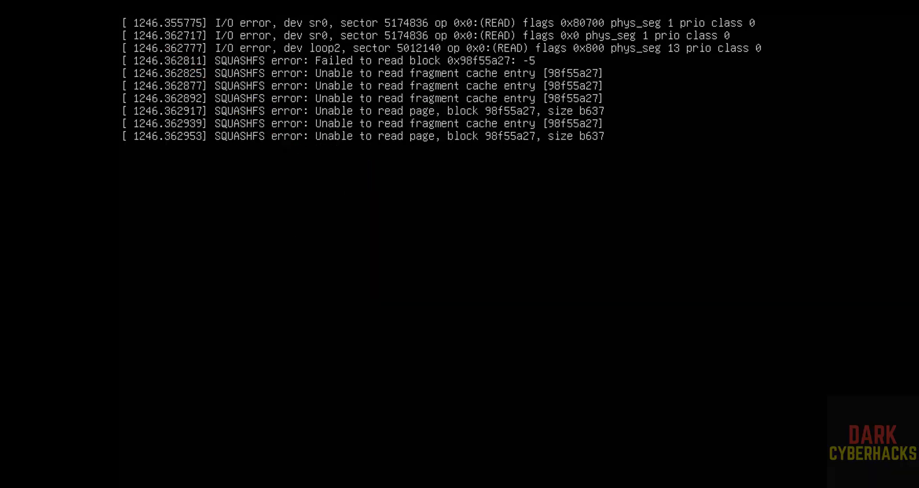
key("Return")
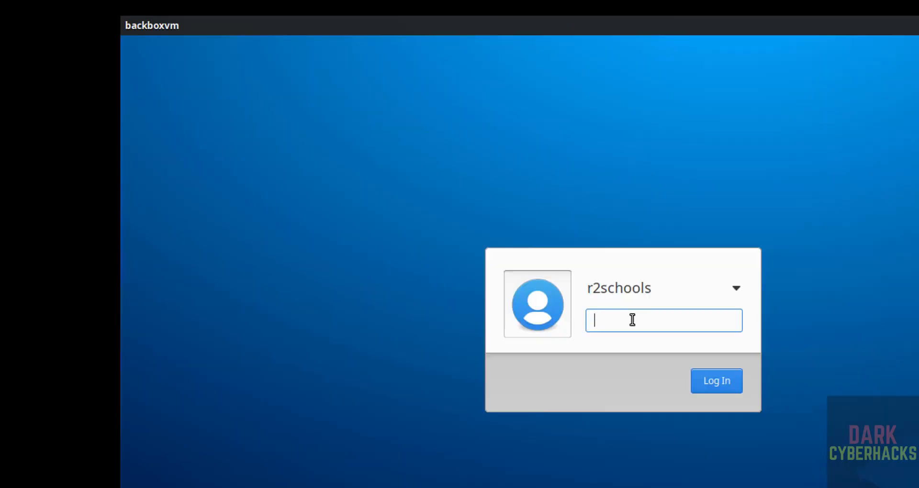
type("**********")
key("Return")
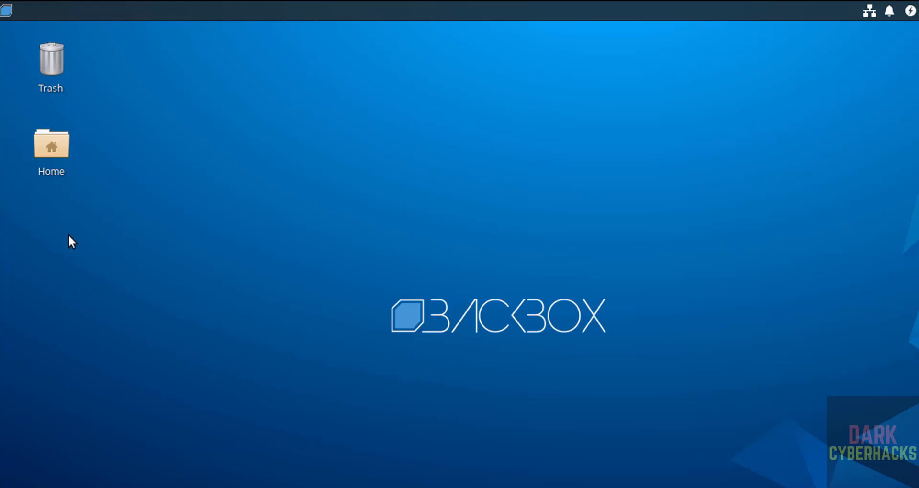
- Browse the list of all applications, then search for "termi" and launch the terminal
left_click(6, 11)
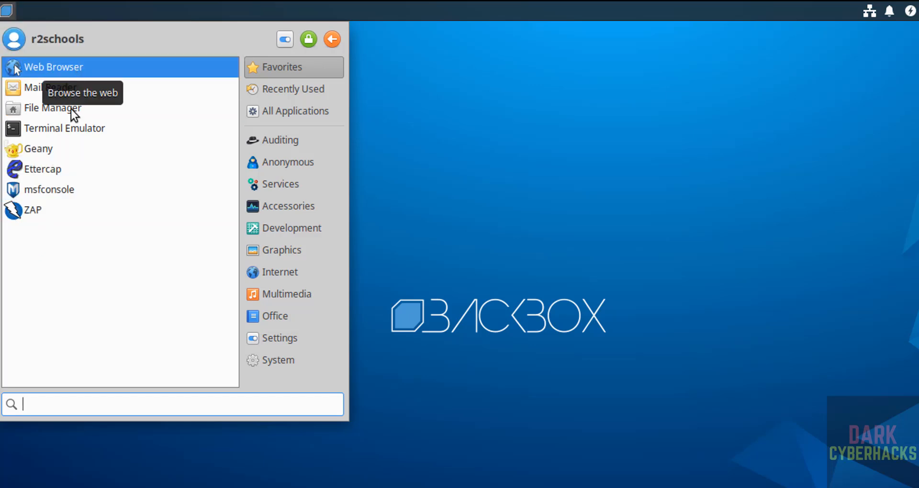
left_click(316, 110)
scroll(99, 254, "down", 10)
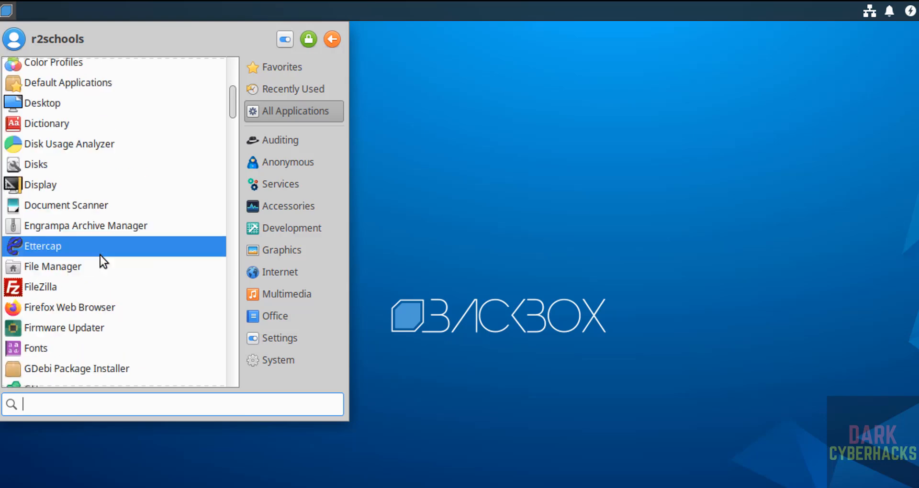
scroll(100, 254, "down", 5)
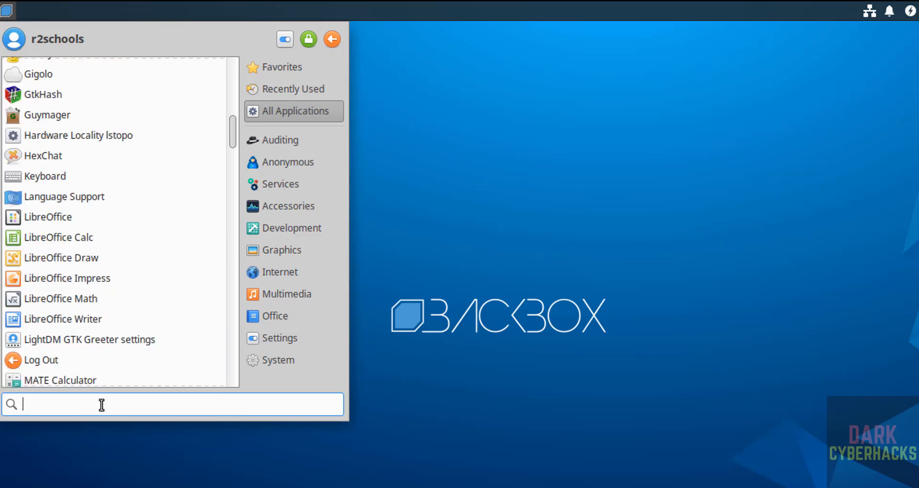
type("termin")
left_click(133, 60)
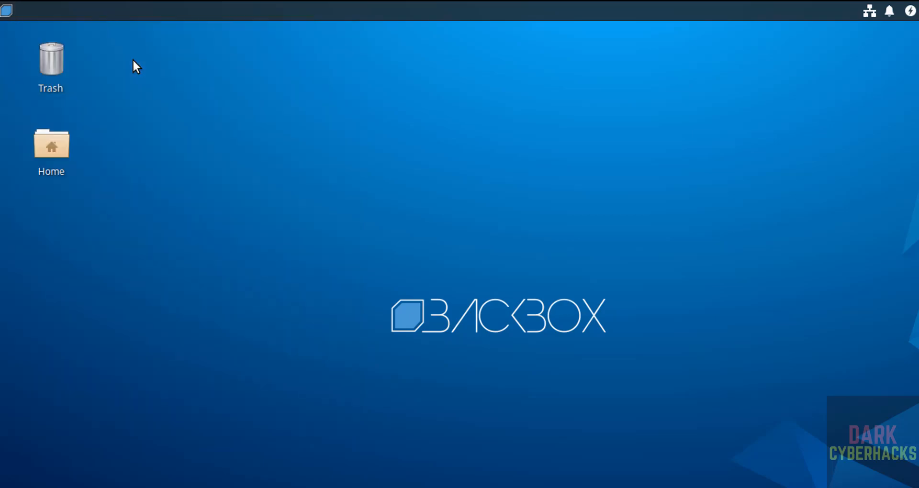
- Show the operating system release details with more /etc/os-release
type("more /e")
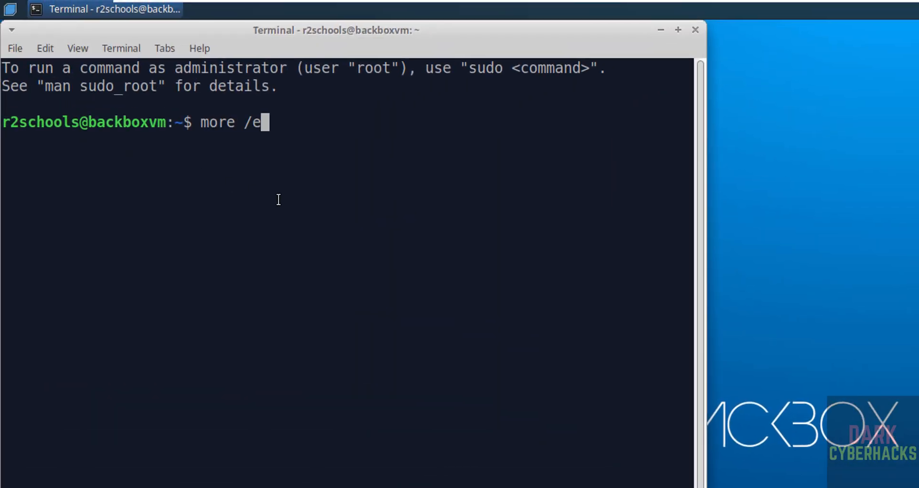
type("tc/os-release")
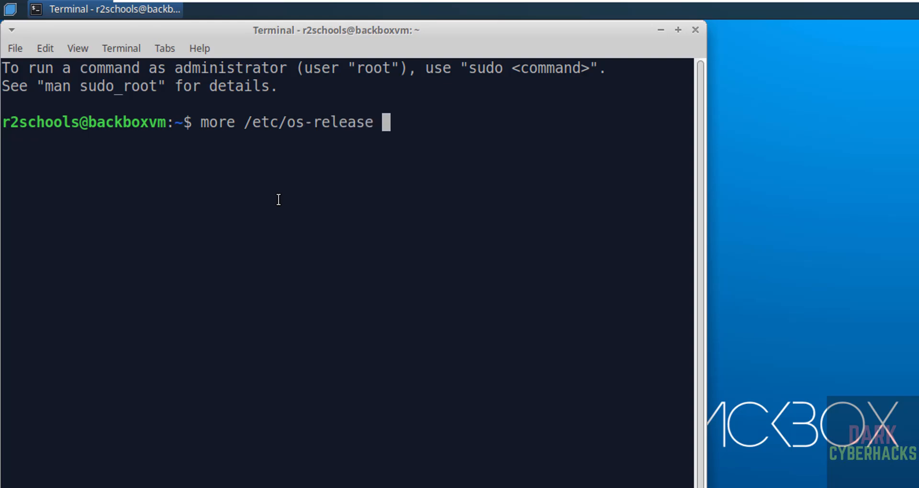
key("Return")
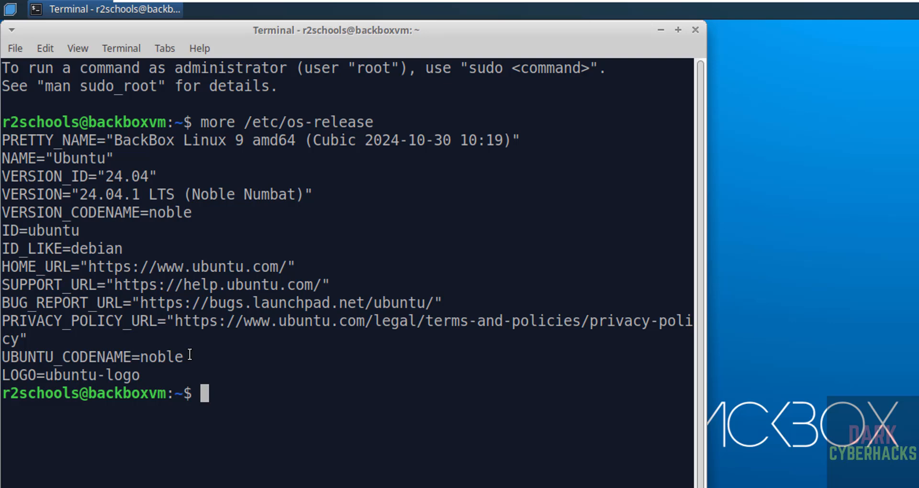
- Clear the terminal and show the network interface configuration with ifconfig
key("ctrl+l")
type("if")
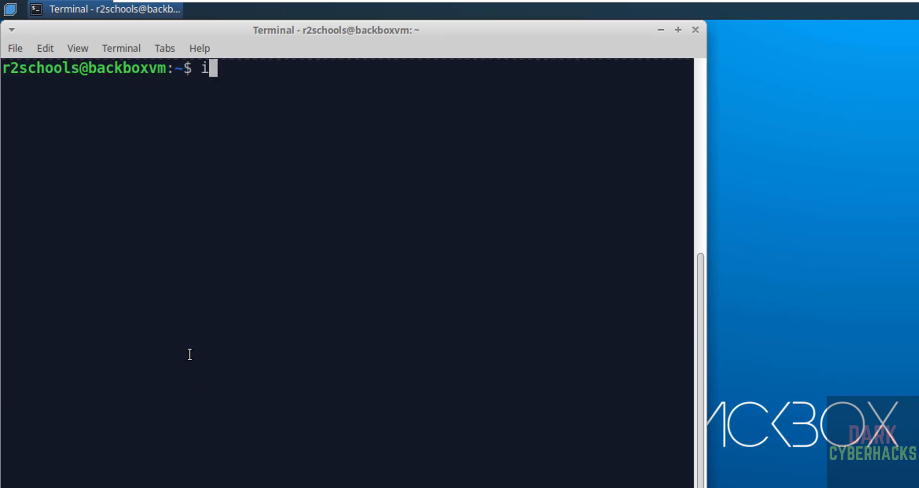
type("config")
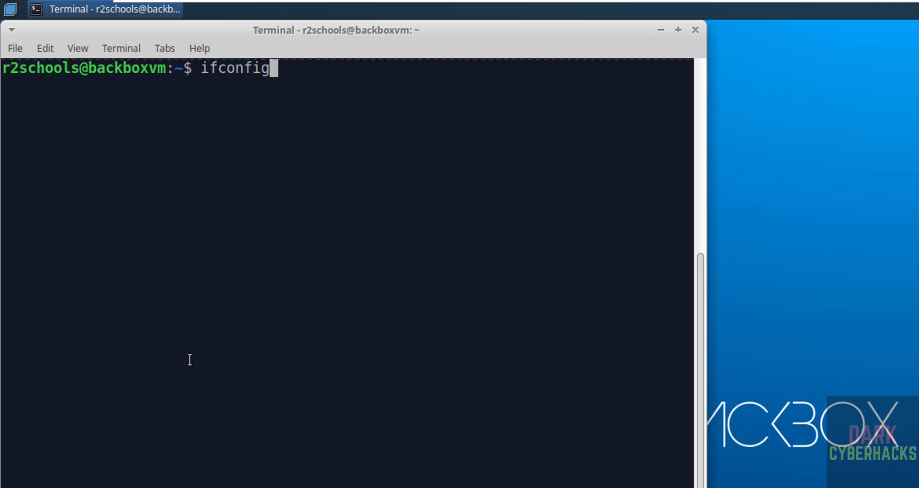
key("Return")
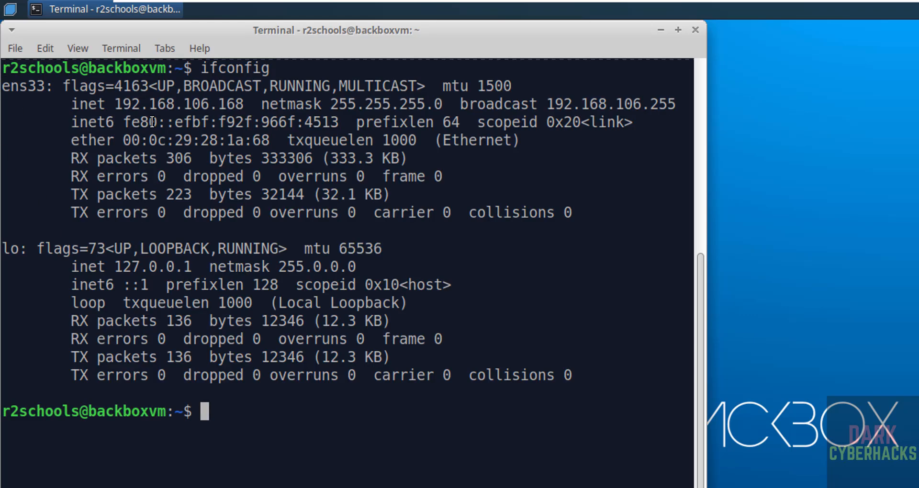
- Clear the terminal, run sudo apt update && sudo apt upgrade with the sudo password, and approve the package upgrade with y
key("ctrl+l")
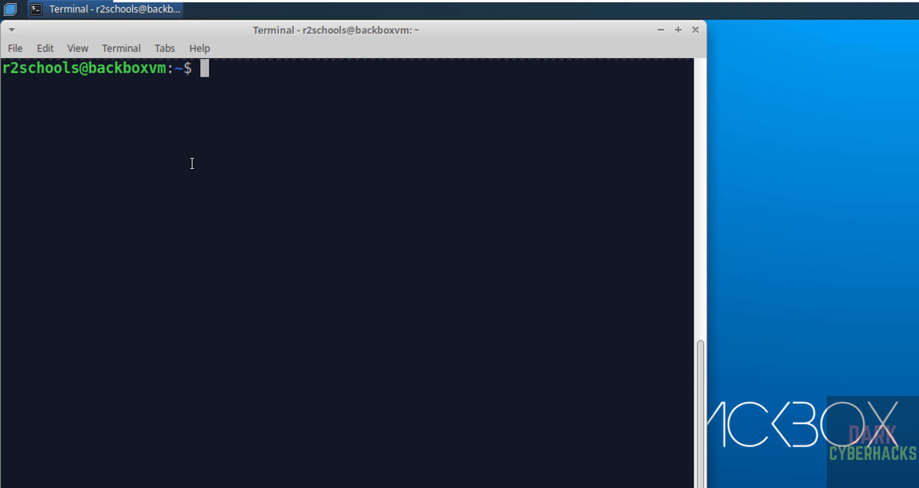
type("sud")
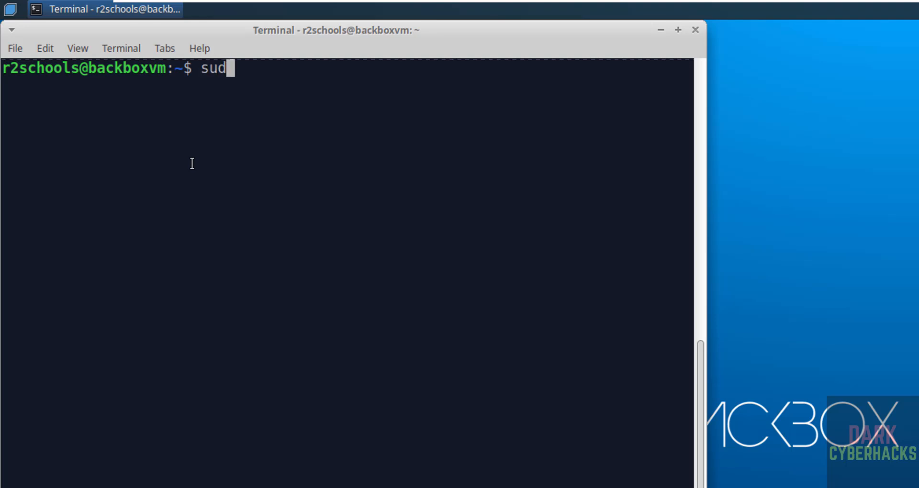
type("o apt update ")
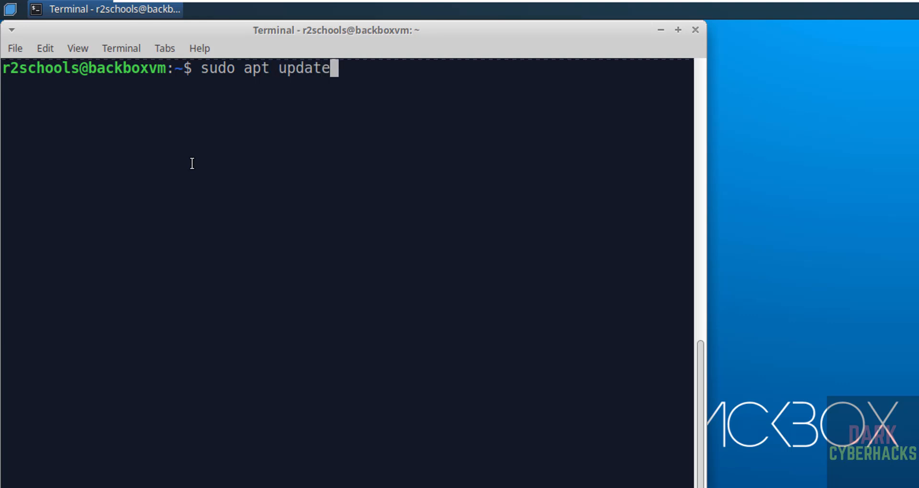
type("&&")
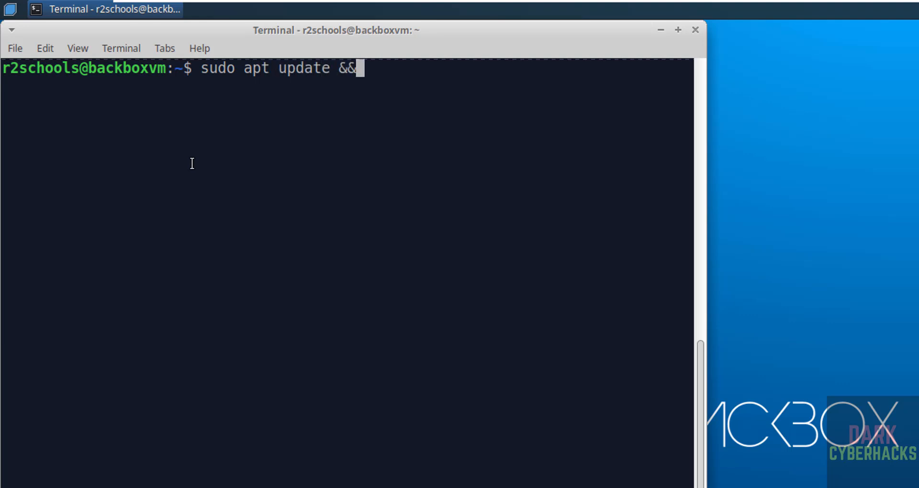
type(" sudo  apt")
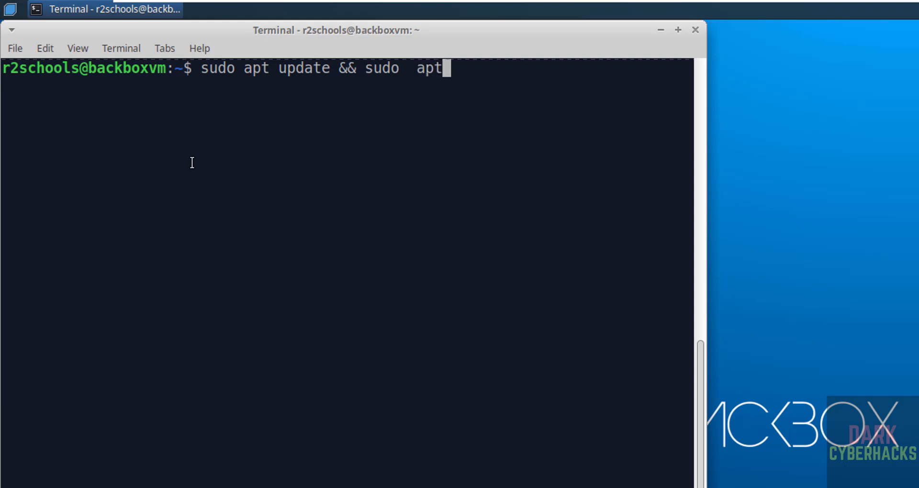
type(" upgrade")
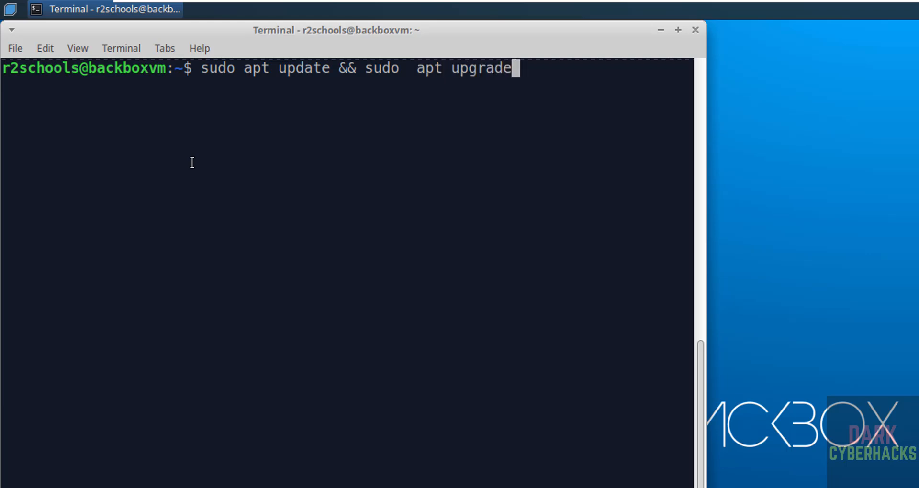
key("Return")
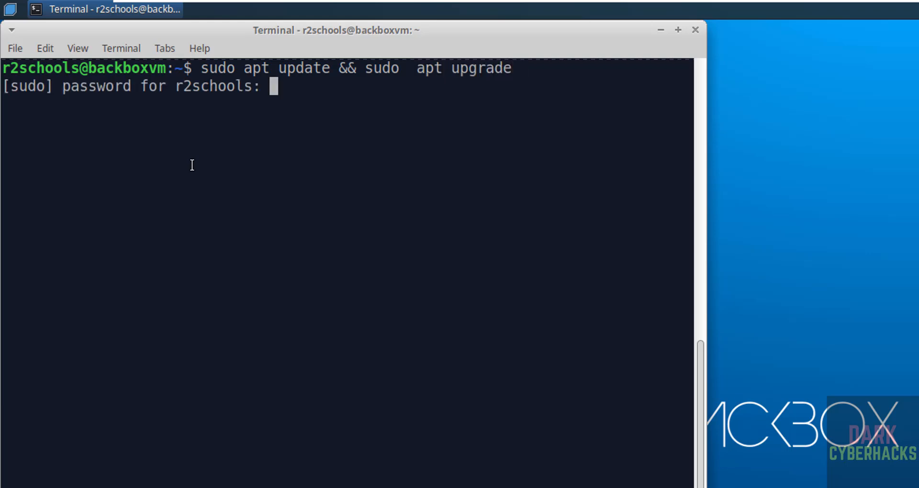
key("Return")
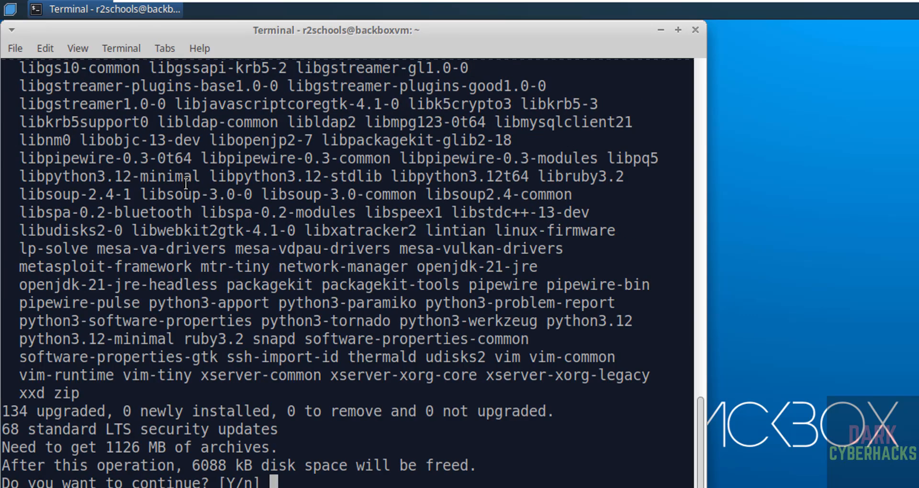
type("y")
key("Return")
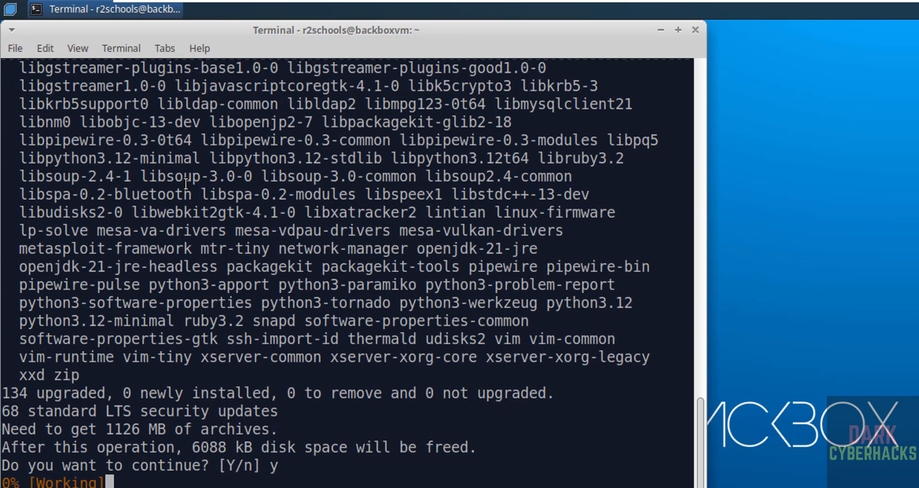